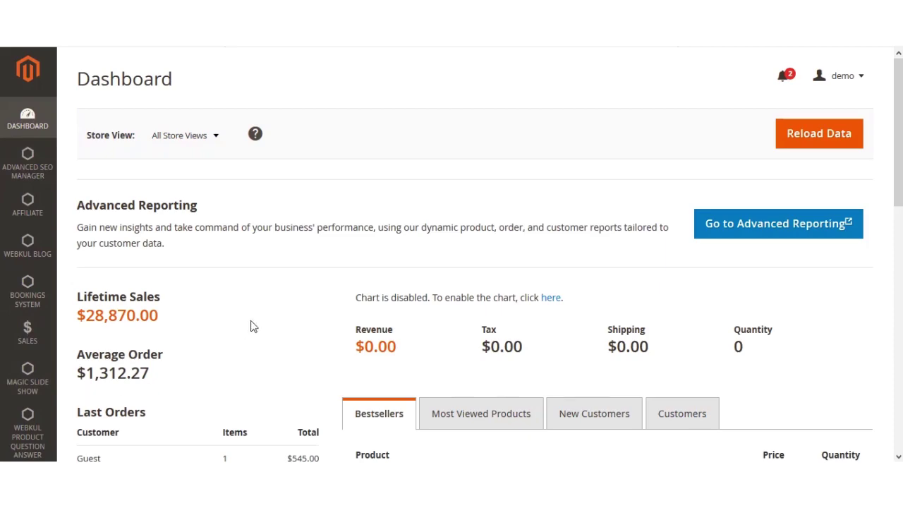
Open the Product Question Answer settings in the store configuration
scroll(252, 326, down, 10)
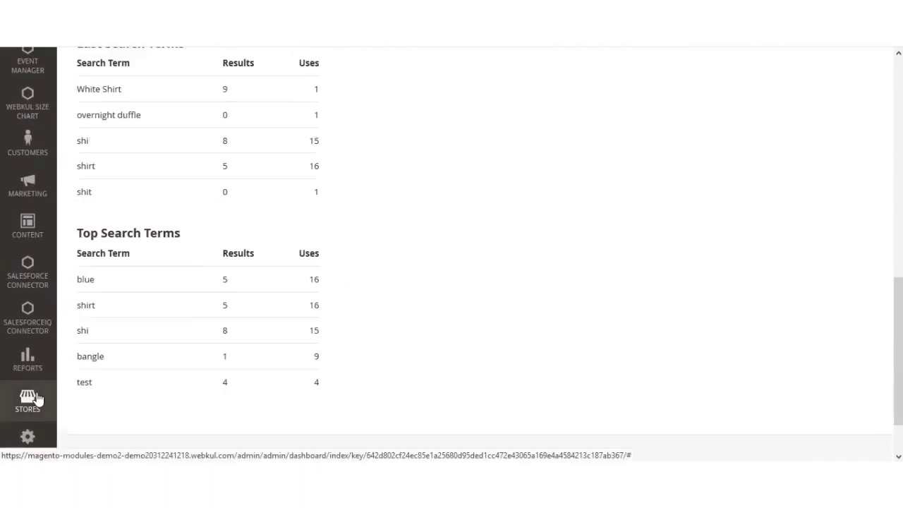
click(37, 399)
click(86, 158)
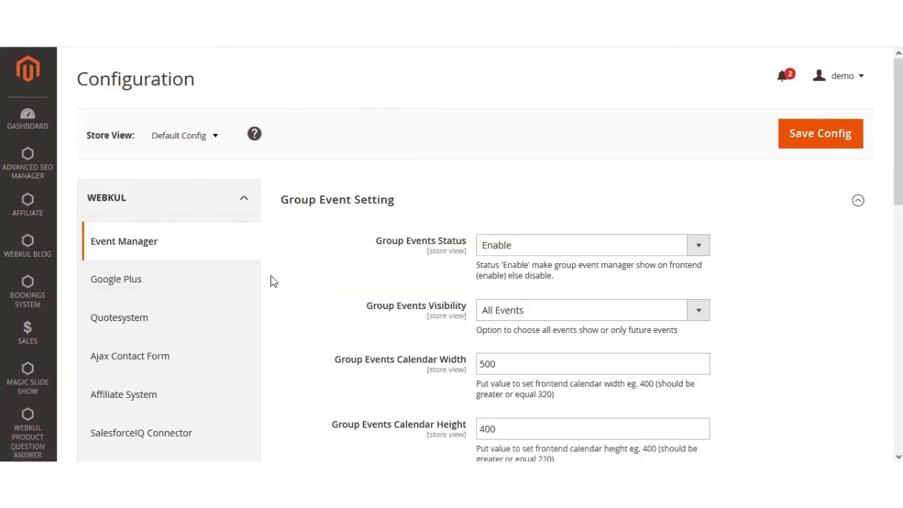
scroll(277, 290, down, 3)
scroll(277, 293, down, 4)
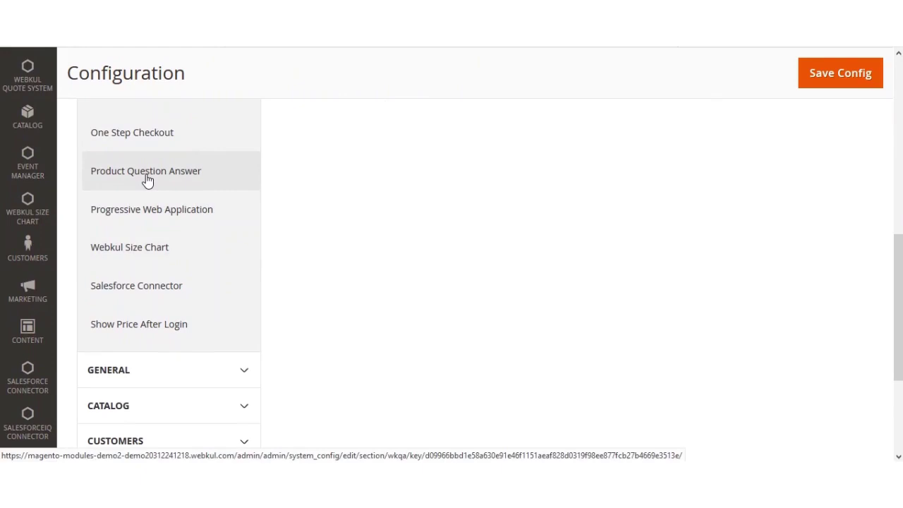
click(146, 180)
scroll(288, 239, up, 5)
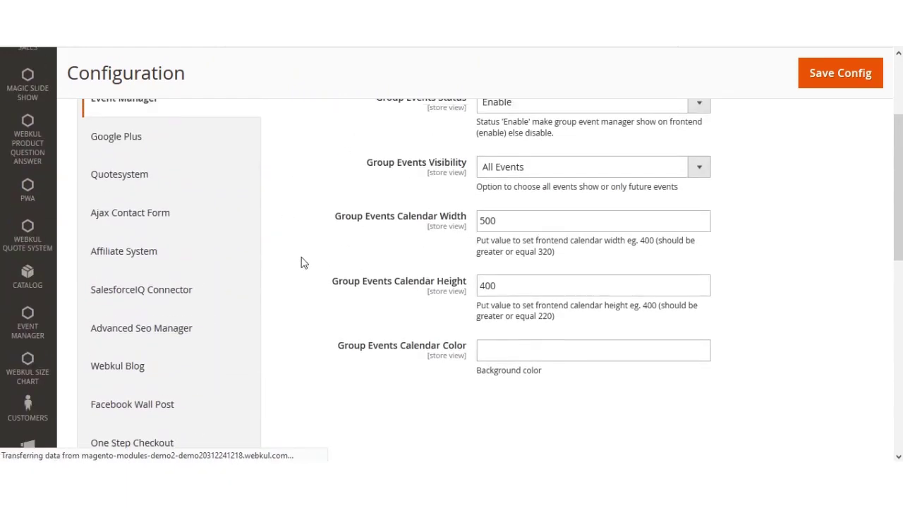
scroll(282, 262, up, 2)
scroll(234, 303, down, 4)
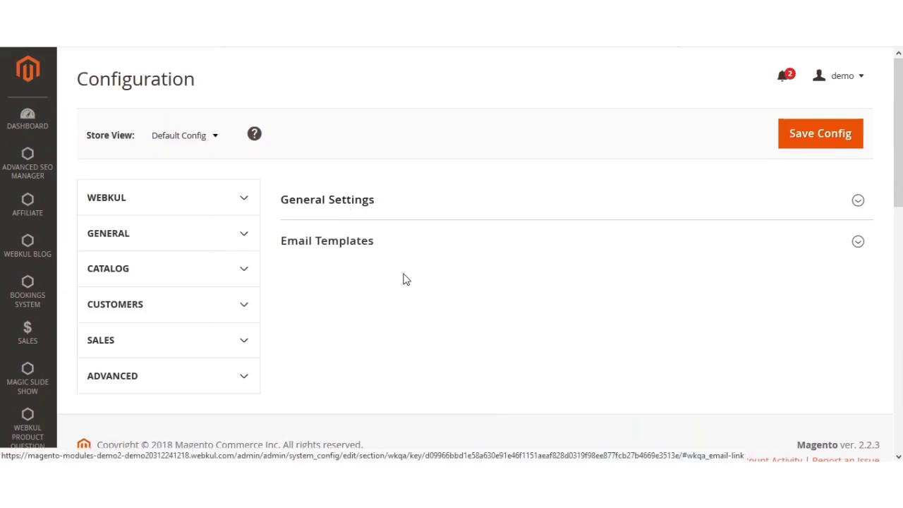
Expand the General Settings and Email Templates sections of the Product Question Answer configuration
click(340, 205)
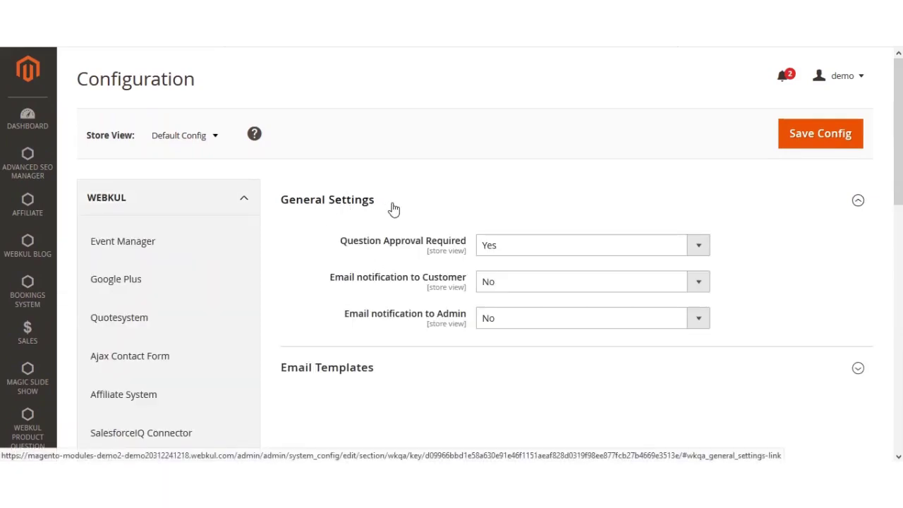
scroll(341, 282, down, 3)
click(346, 145)
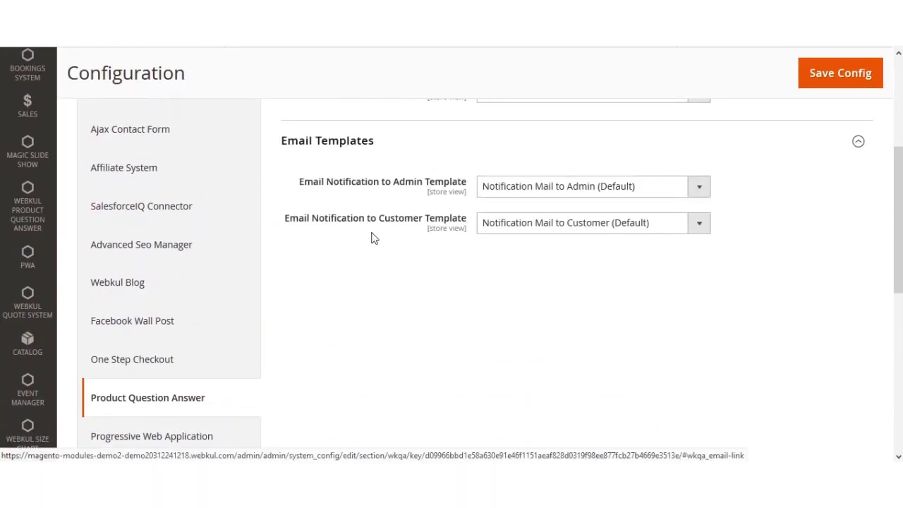
scroll(399, 284, up, 3)
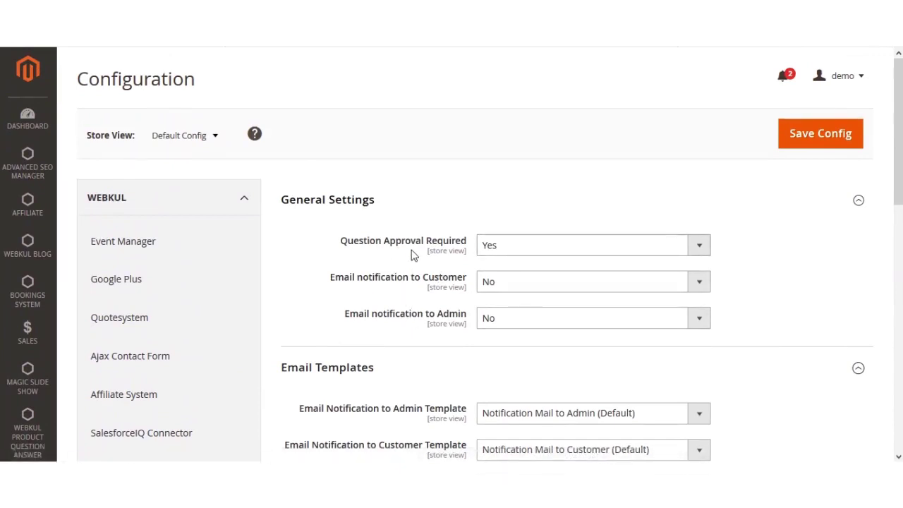
Set Question Approval Required to Yes in the General Settings
click(570, 254)
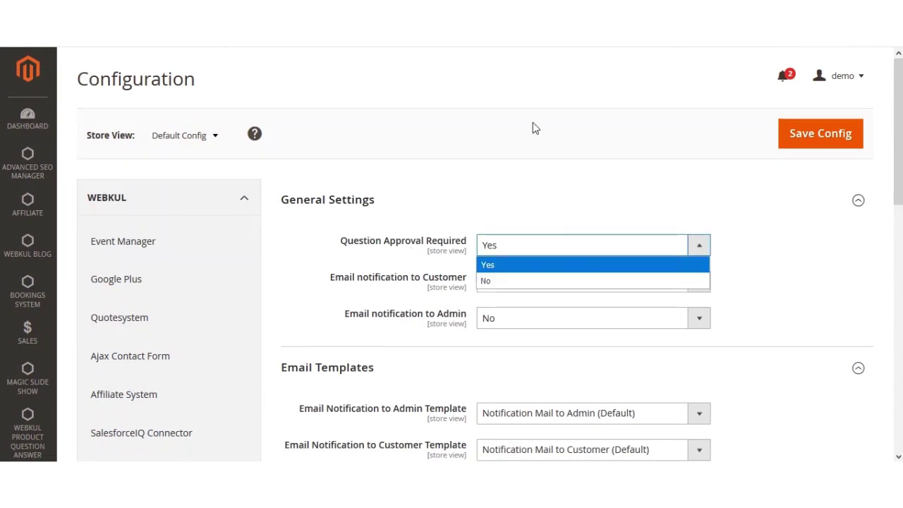
key(Escape)
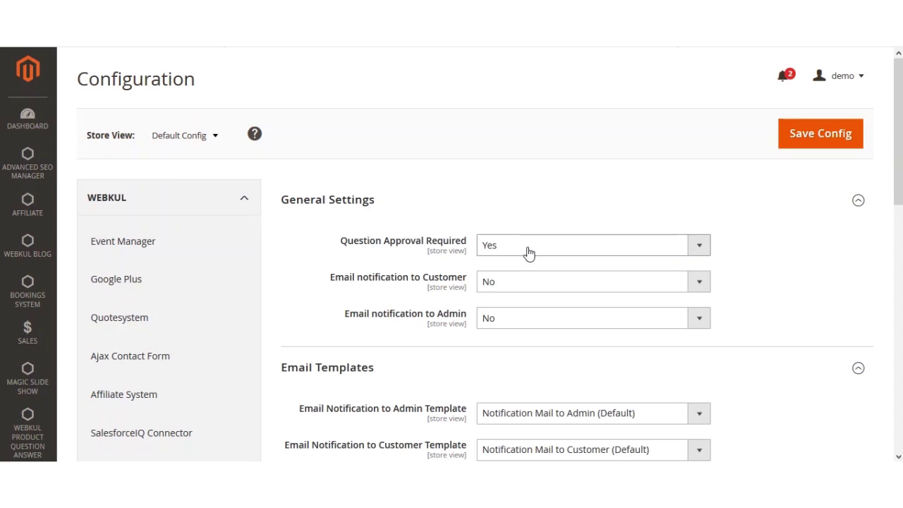
click(527, 251)
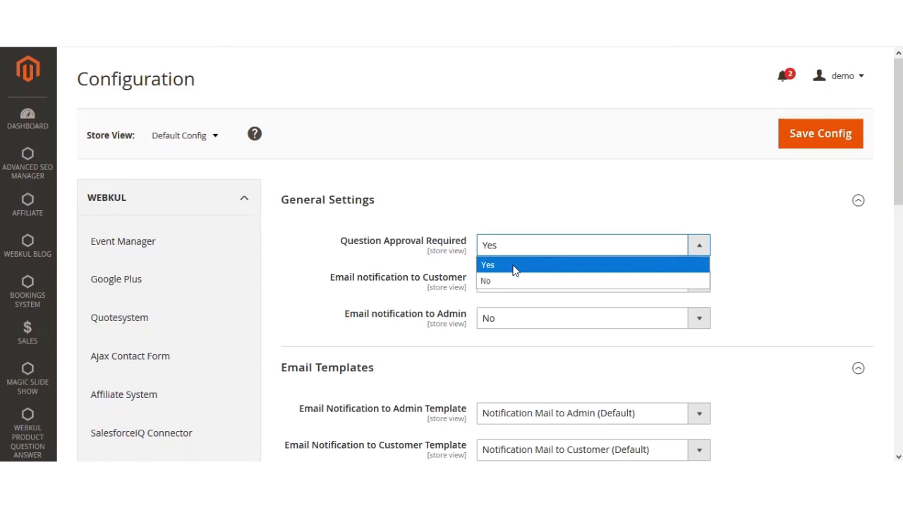
click(514, 269)
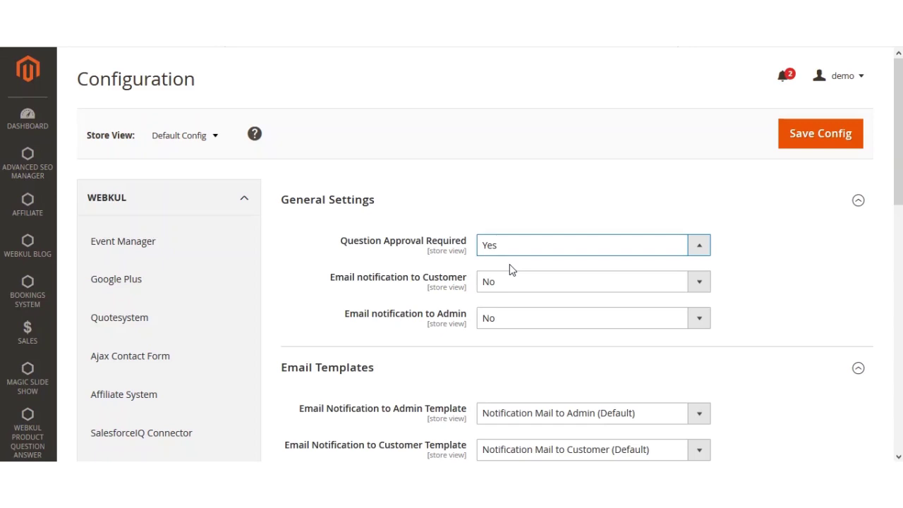
click(543, 254)
click(528, 281)
click(506, 250)
click(506, 262)
click(822, 211)
click(854, 206)
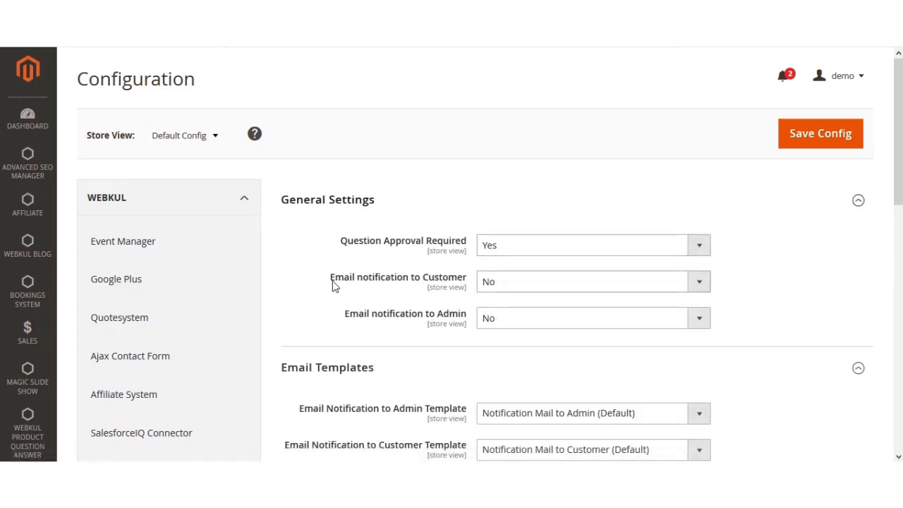
Set Email notification to Customer to Yes
drag(334, 282, 472, 282)
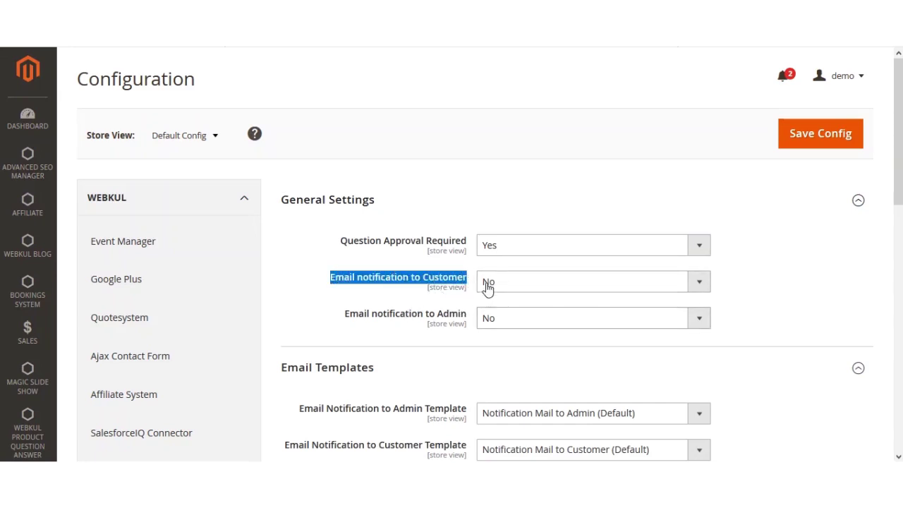
click(654, 289)
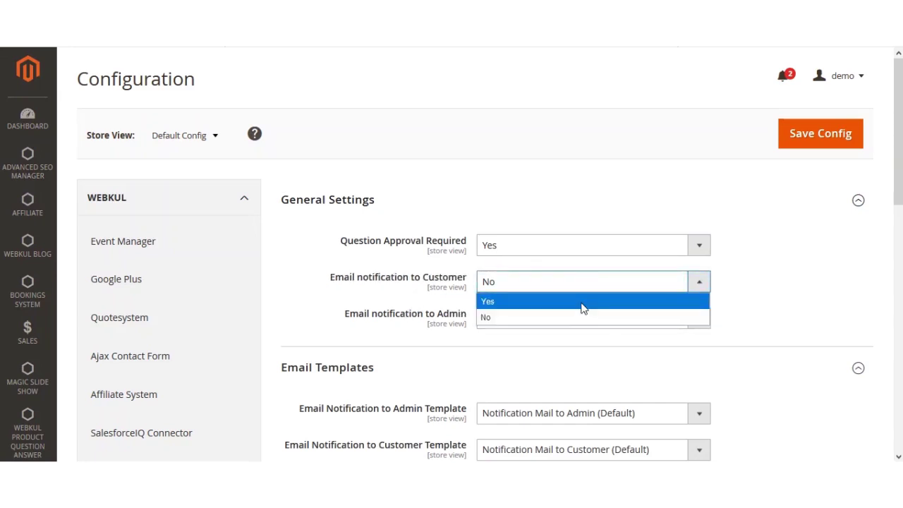
click(583, 302)
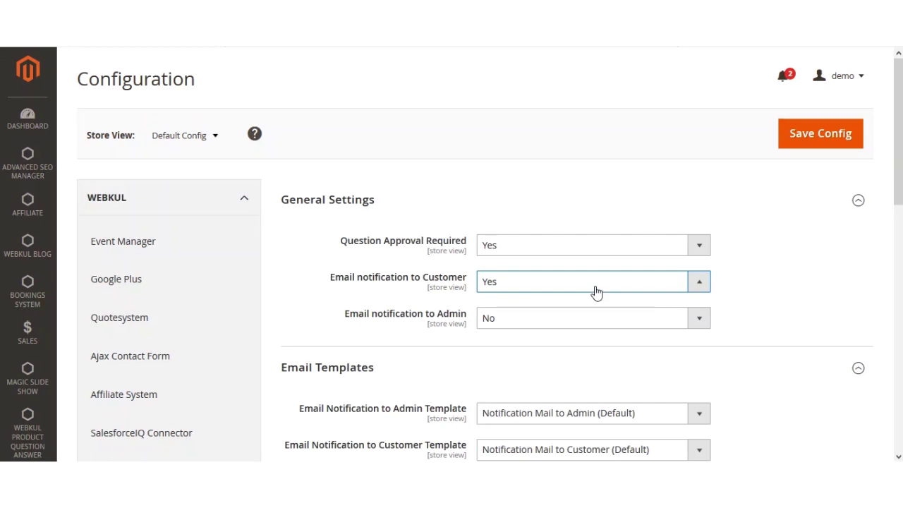
click(596, 292)
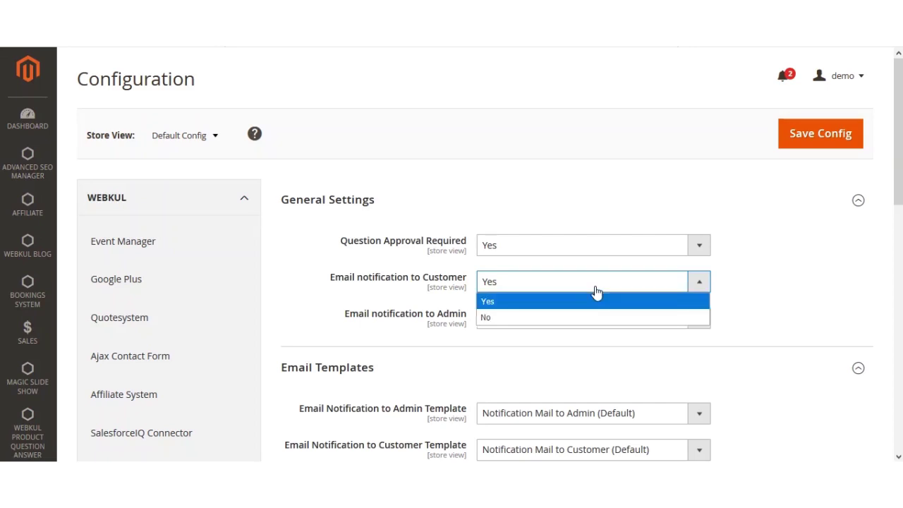
click(597, 319)
click(775, 277)
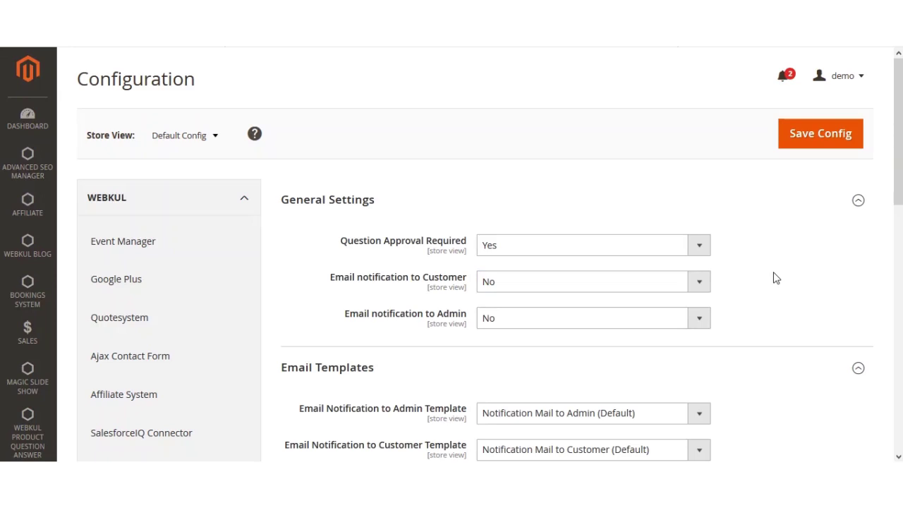
click(575, 283)
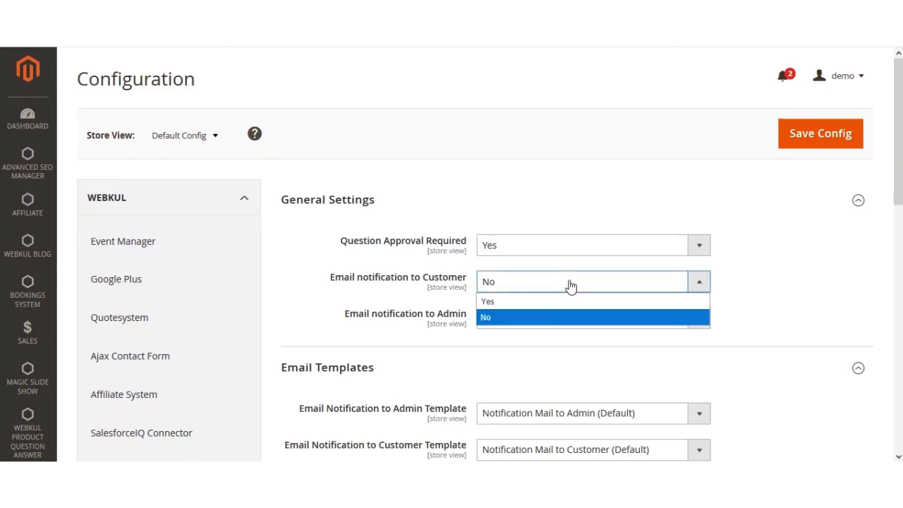
click(550, 302)
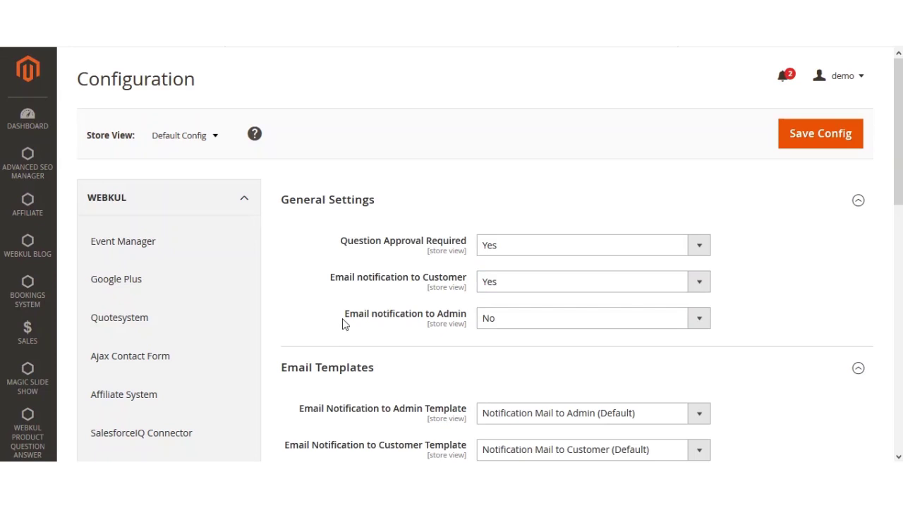
Set Email notification to Admin to Yes
click(570, 318)
click(554, 343)
click(642, 322)
click(645, 354)
click(547, 321)
click(540, 339)
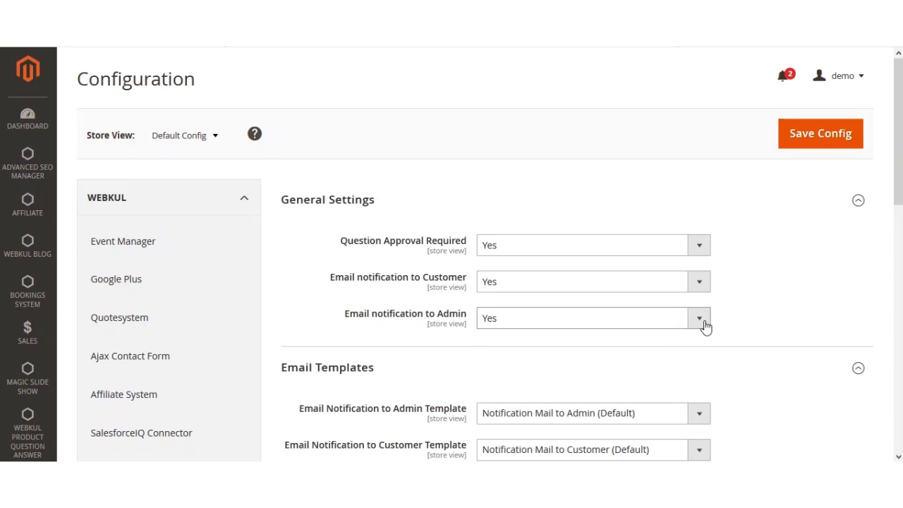
Keep the default admin and customer notification templates under Email Templates and save the configuration
scroll(761, 250, down, 3)
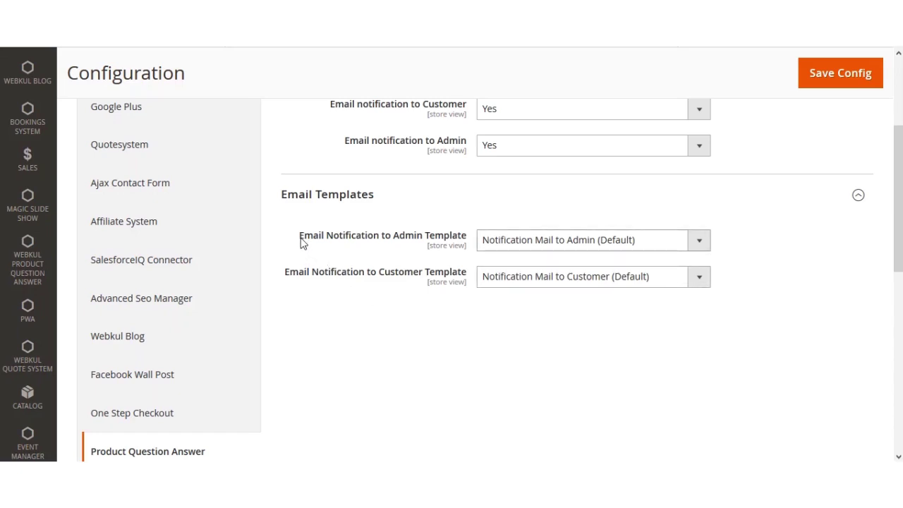
drag(301, 241, 471, 245)
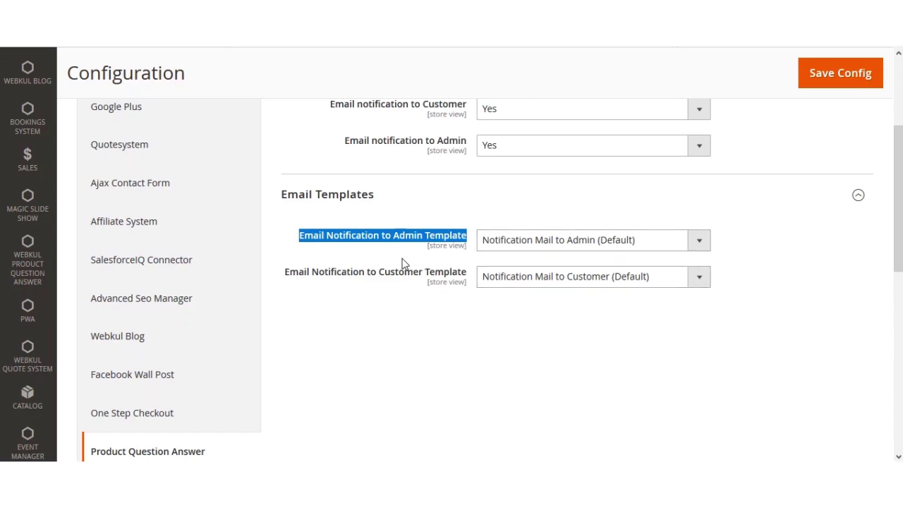
click(584, 241)
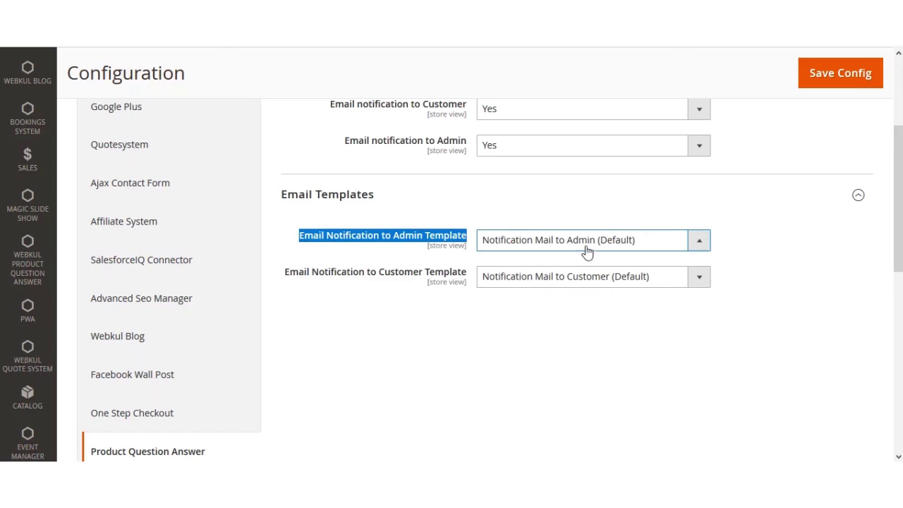
click(762, 242)
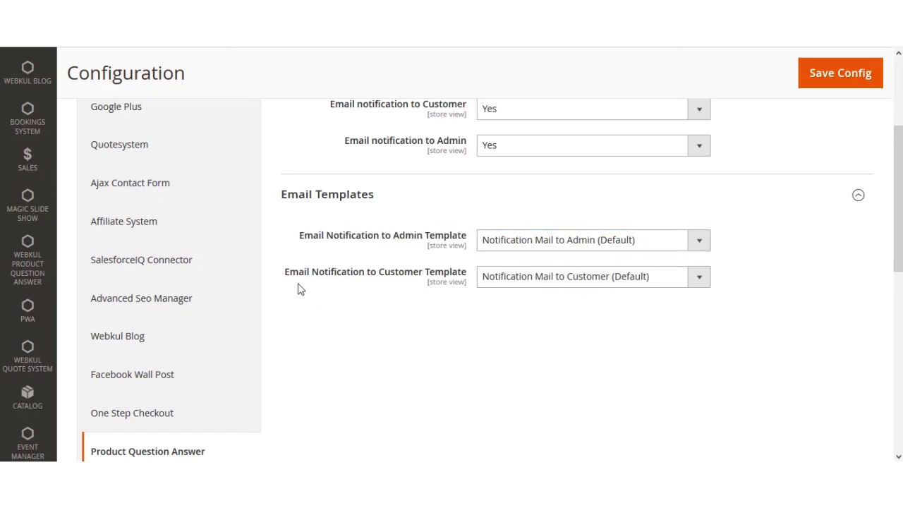
drag(286, 275, 469, 280)
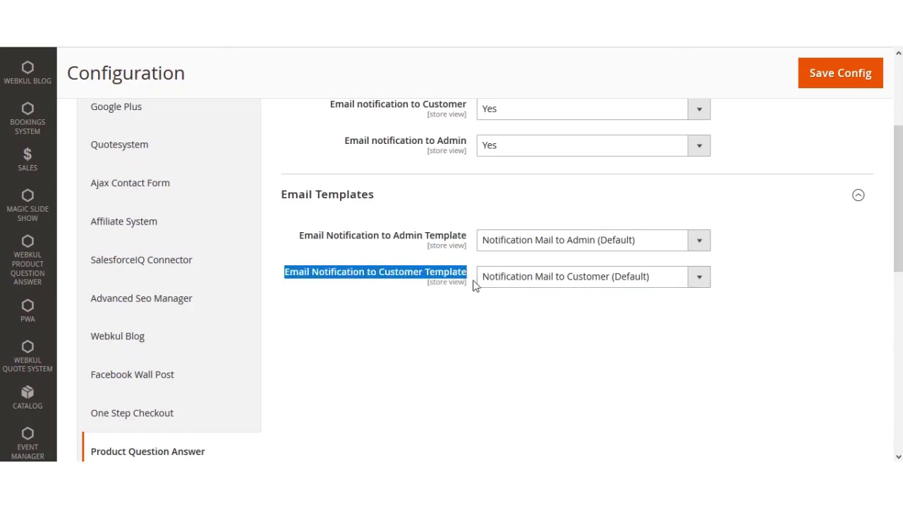
click(747, 278)
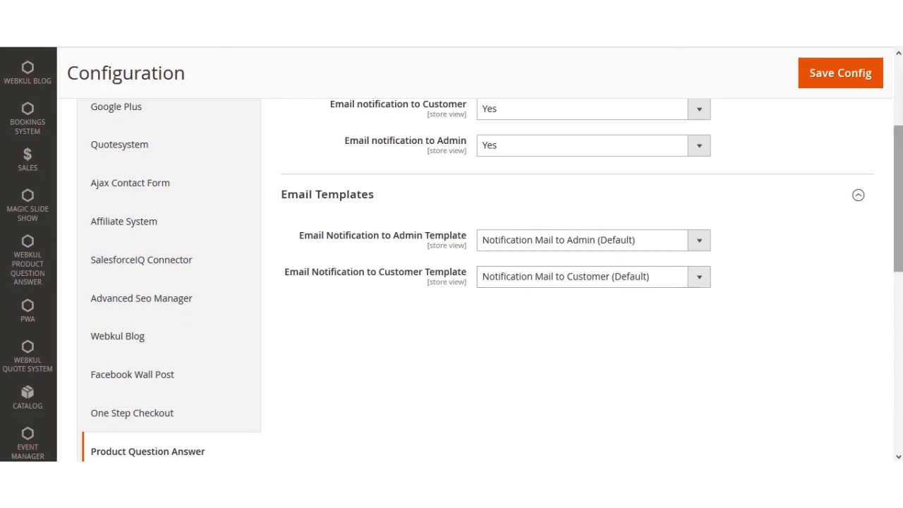
scroll(892, 165, up, 2)
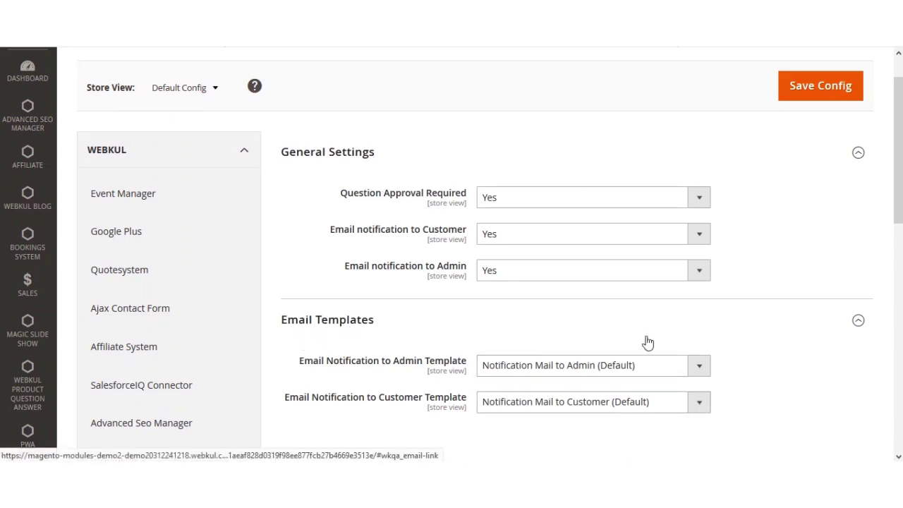
click(817, 96)
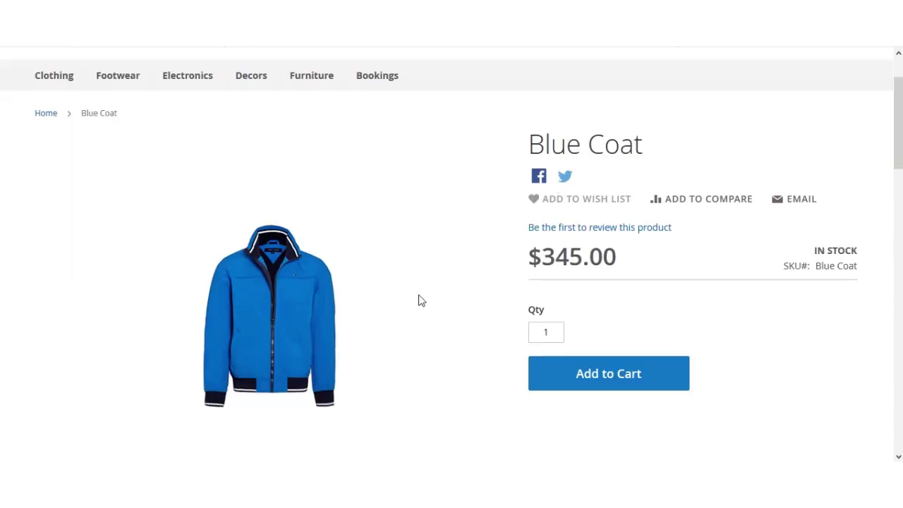
Check the signed-in customer's account menu on the Blue Coat storefront page, then close it
scroll(897, 124, up, 1)
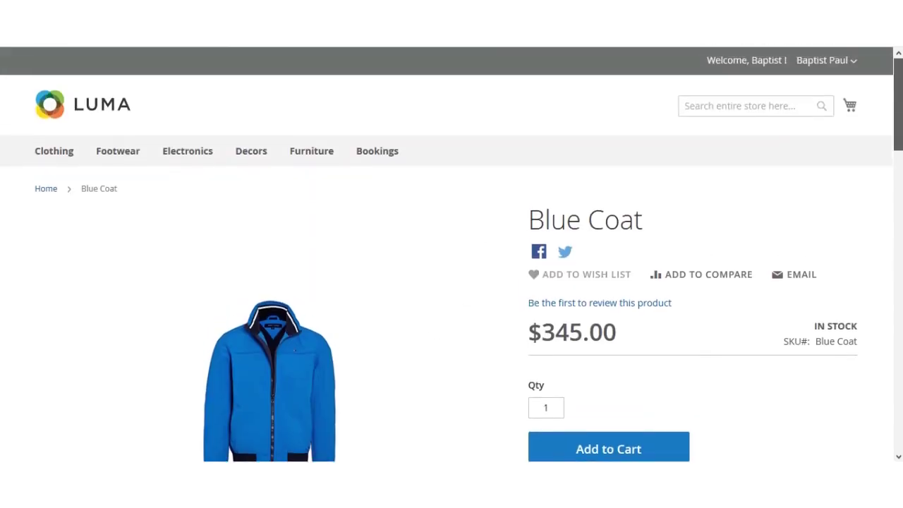
click(851, 62)
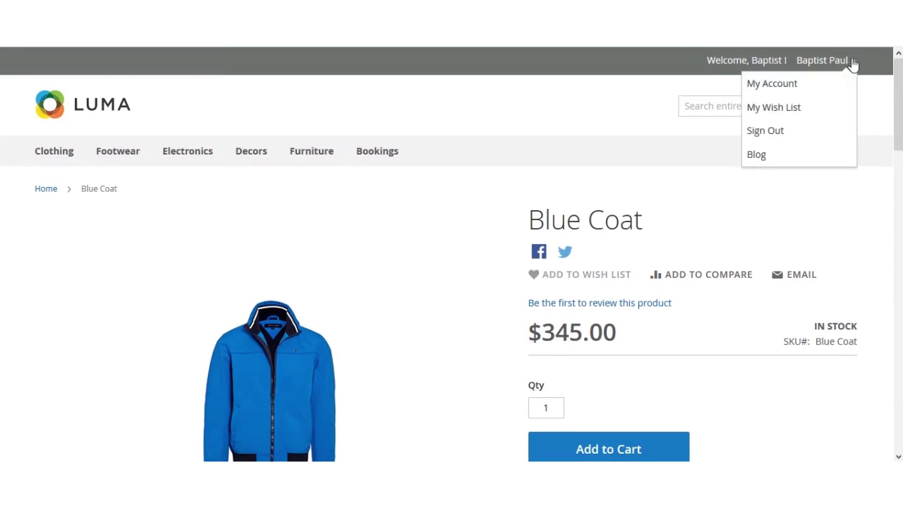
click(879, 85)
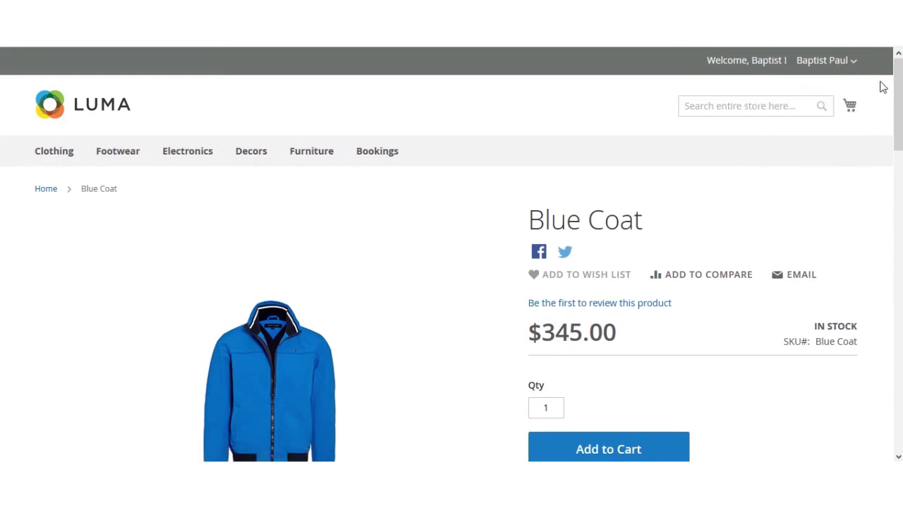
Search the Blue Coat product's Q/A section for "does it have fur?"
scroll(451, 254, down, 5)
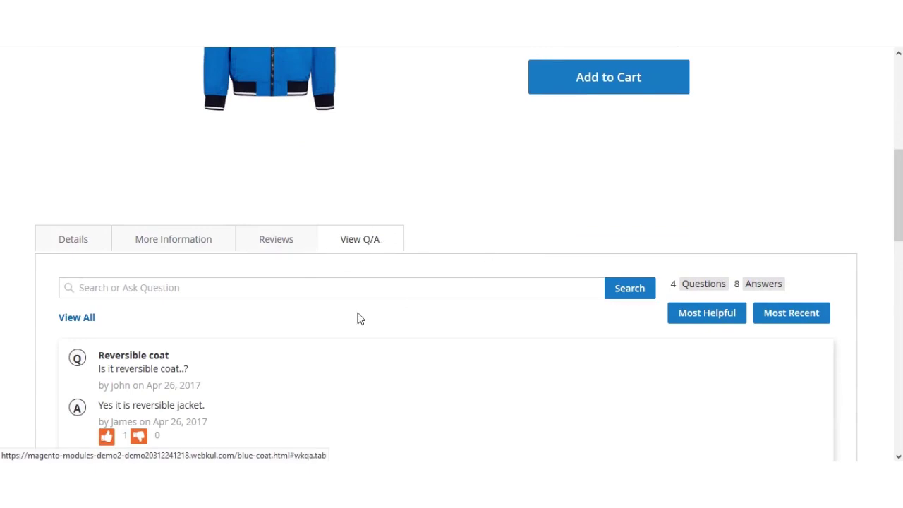
click(218, 287)
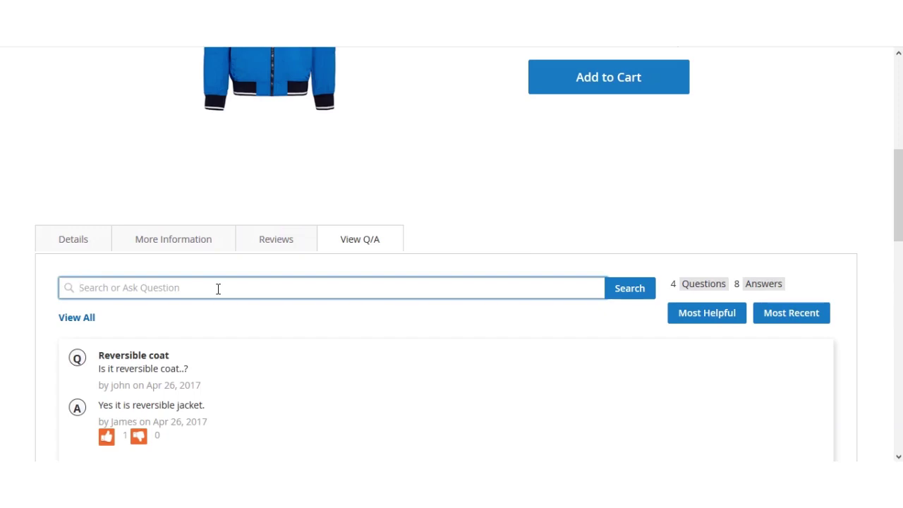
text(d)
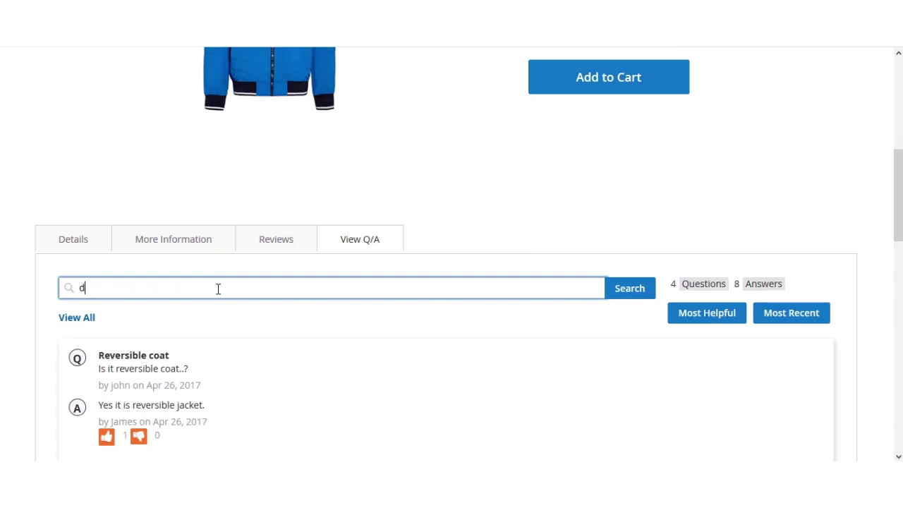
text(oes it have fur?)
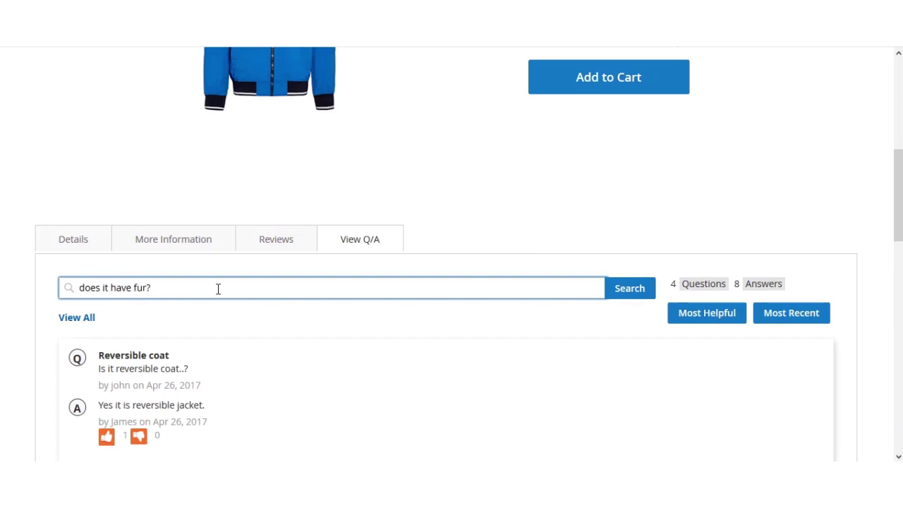
key(Return)
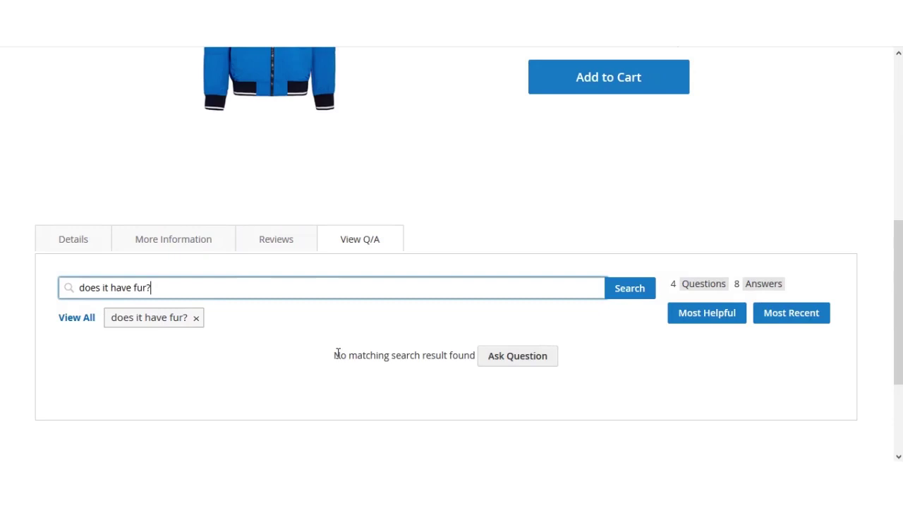
drag(336, 355, 483, 360)
click(457, 405)
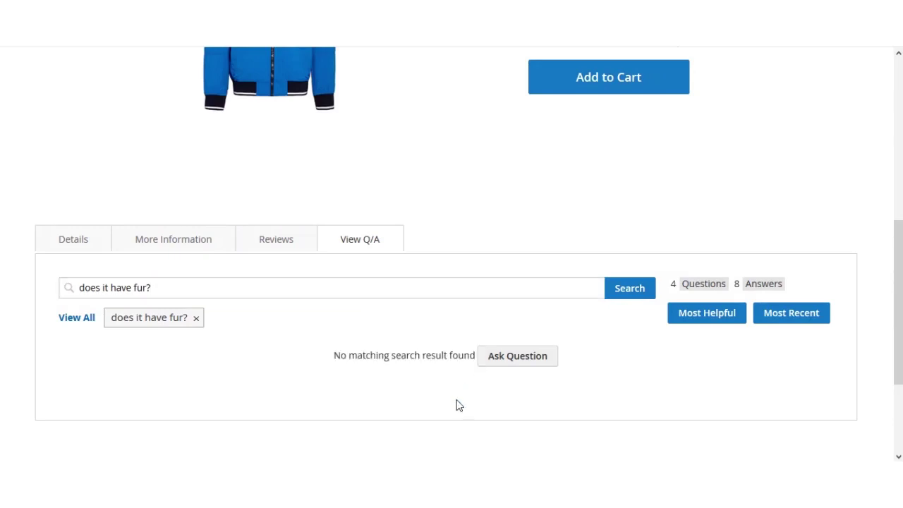
Start a new question for the Blue Coat and enter the subject "Has Fur or not?"
click(514, 358)
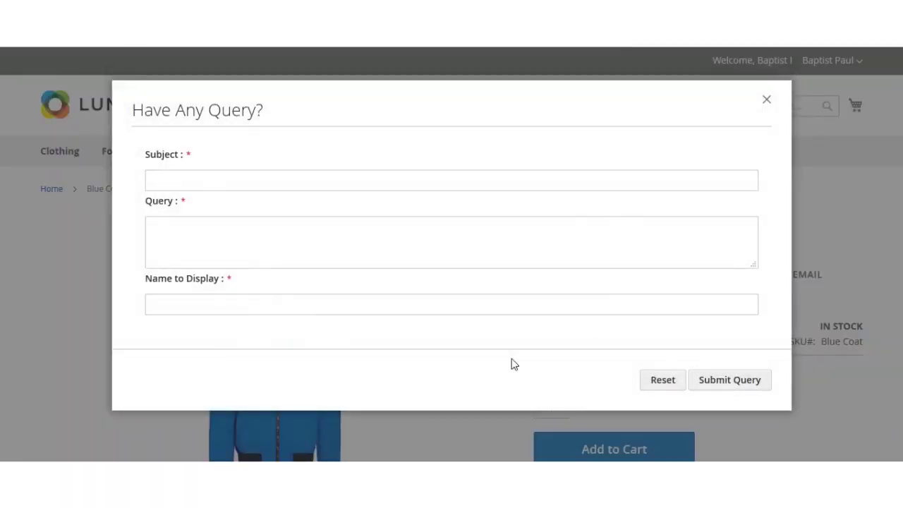
click(205, 186)
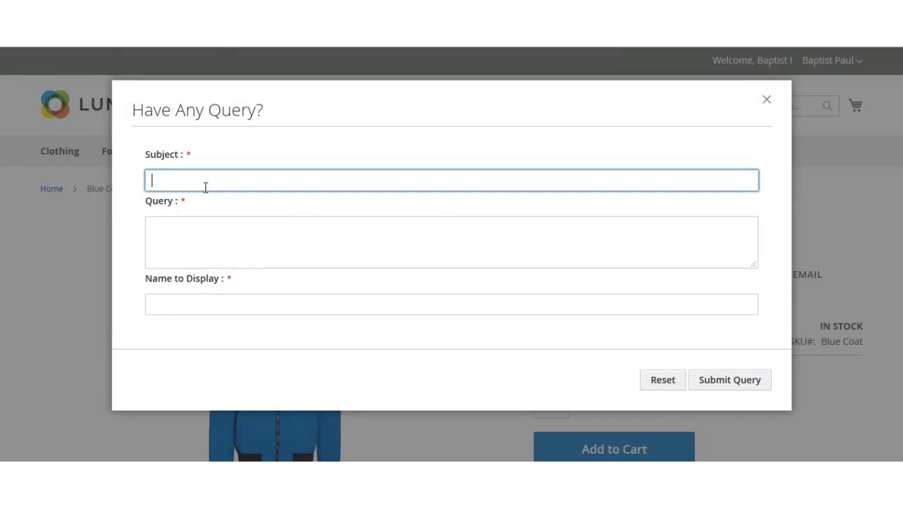
text(Has Fur or not?)
Enter the query text "Does it have a fur lining inside" followed by "?" on a new line
click(277, 232)
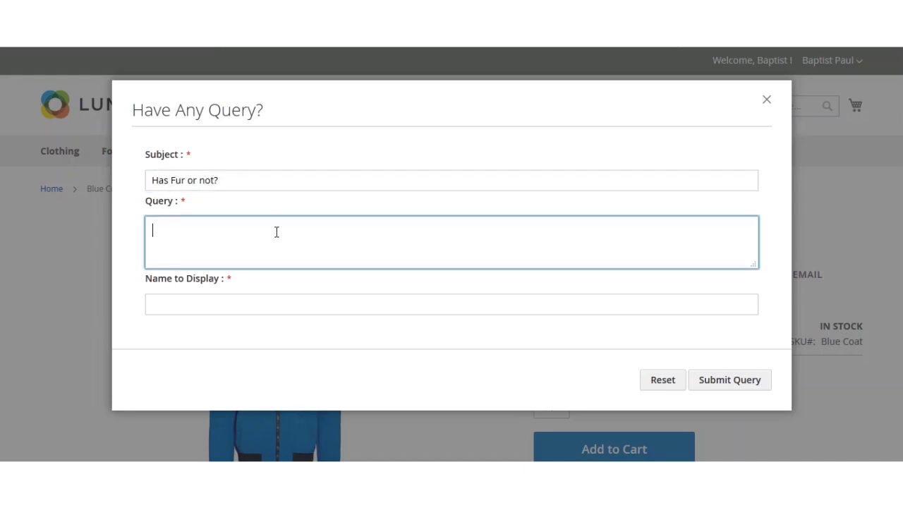
text(Does it have a fur lining inside)
key(BackSpace)
key(BackSpace)
key(BackSpace)
text(side)
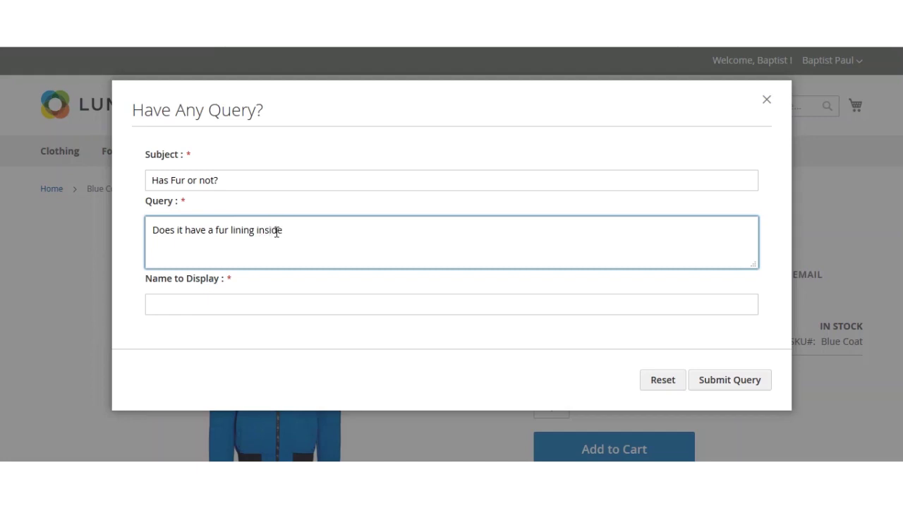
key(Return)
text(?)
Enter the customer's first name as the display name, submit the query and dismiss the confirmation
click(173, 306)
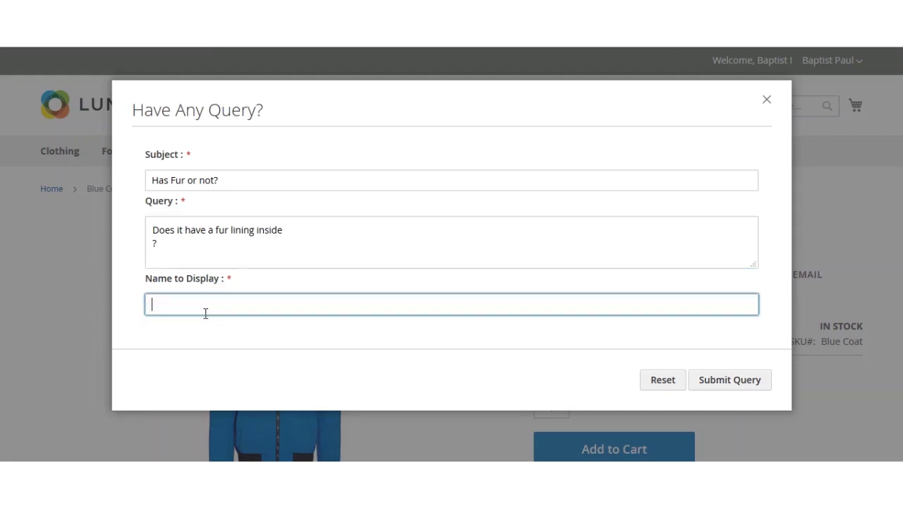
click(187, 327)
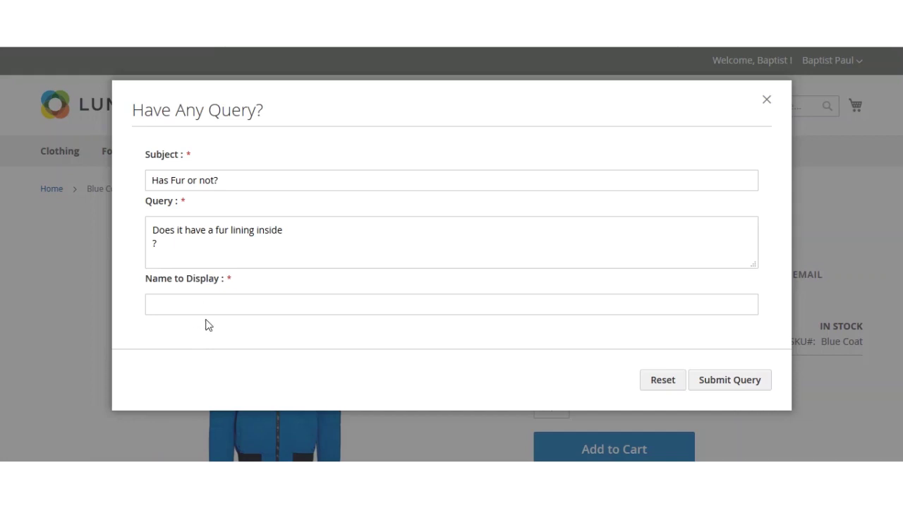
click(210, 308)
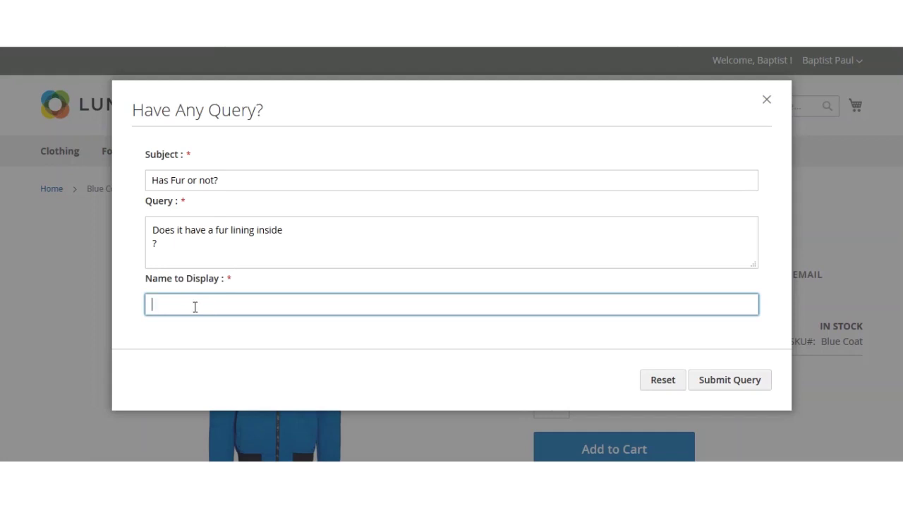
text(Baptist)
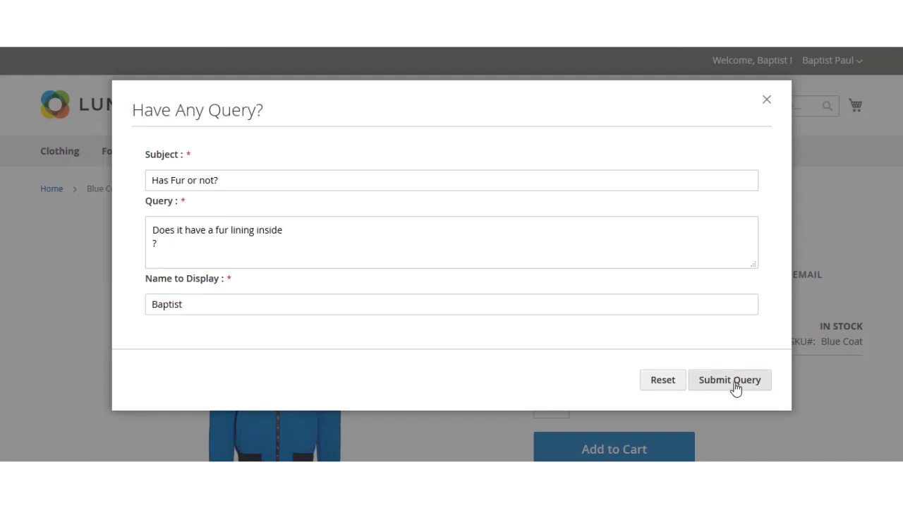
click(729, 379)
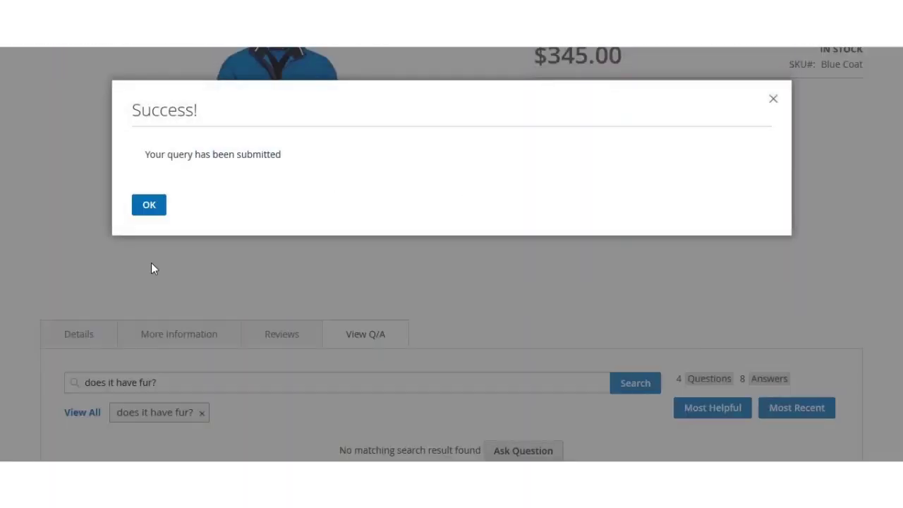
click(149, 206)
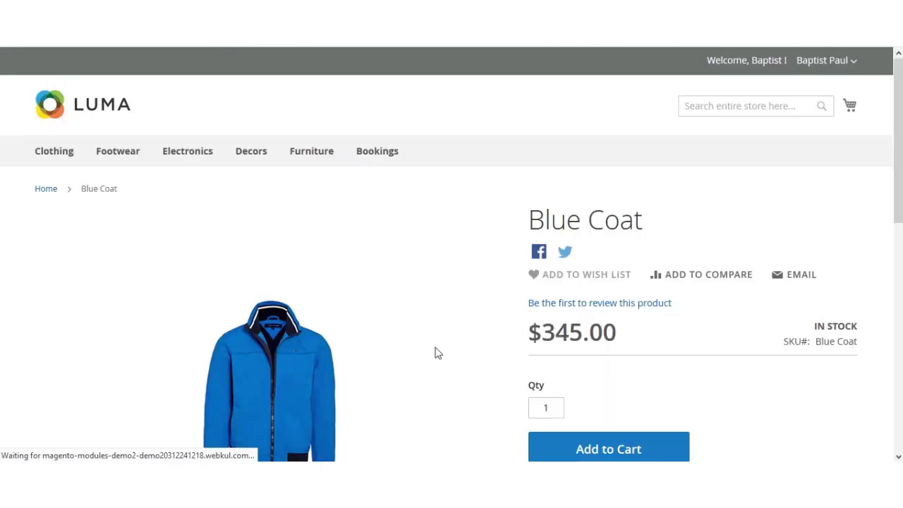
Search the Blue Coat's Q/A section for "fur?" on the reloaded product page, then clear the search term
scroll(437, 353, down, 5)
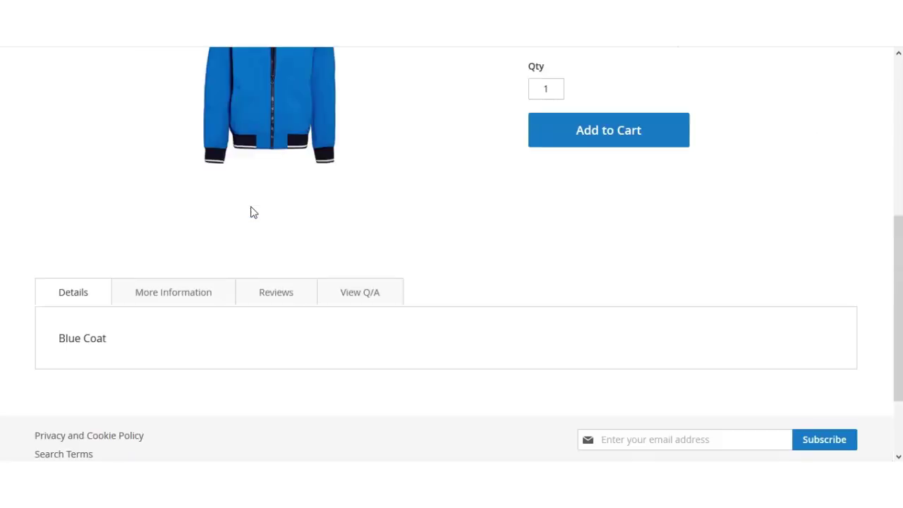
click(364, 298)
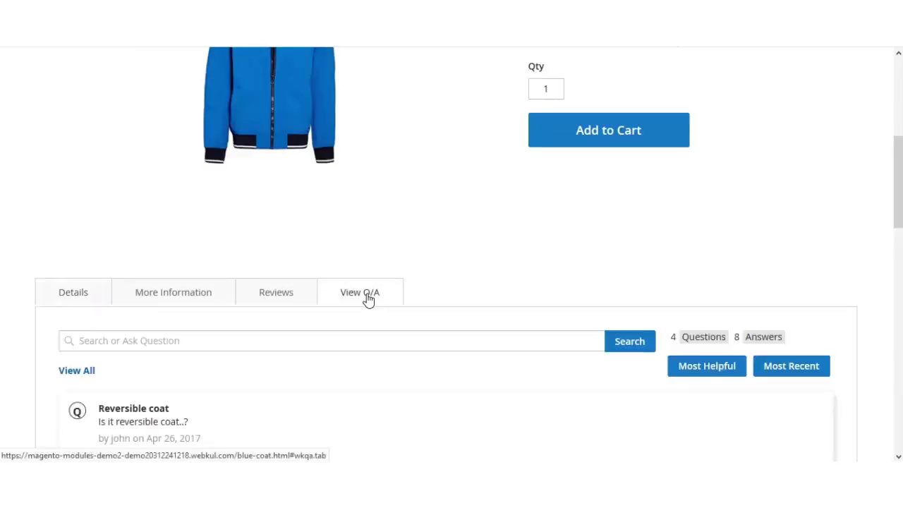
scroll(296, 310, down, 3)
scroll(212, 253, up, 1)
click(153, 186)
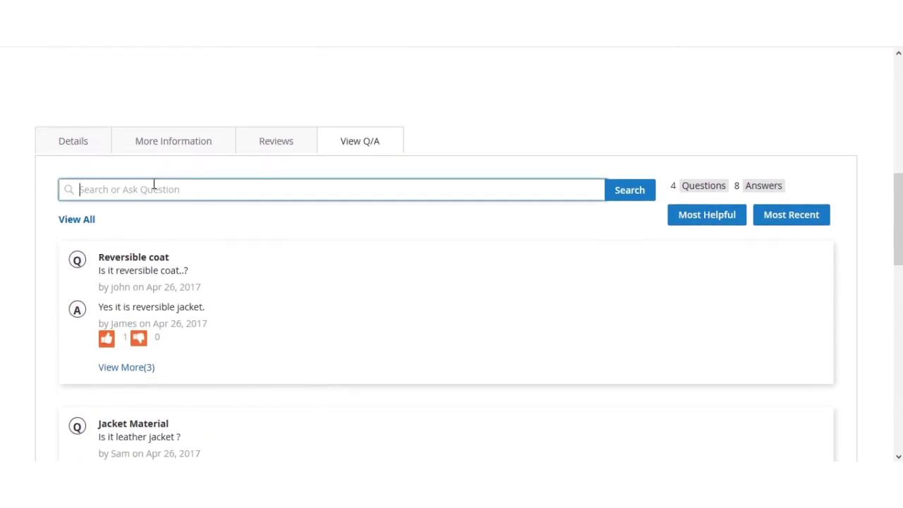
text(f)
key(Return)
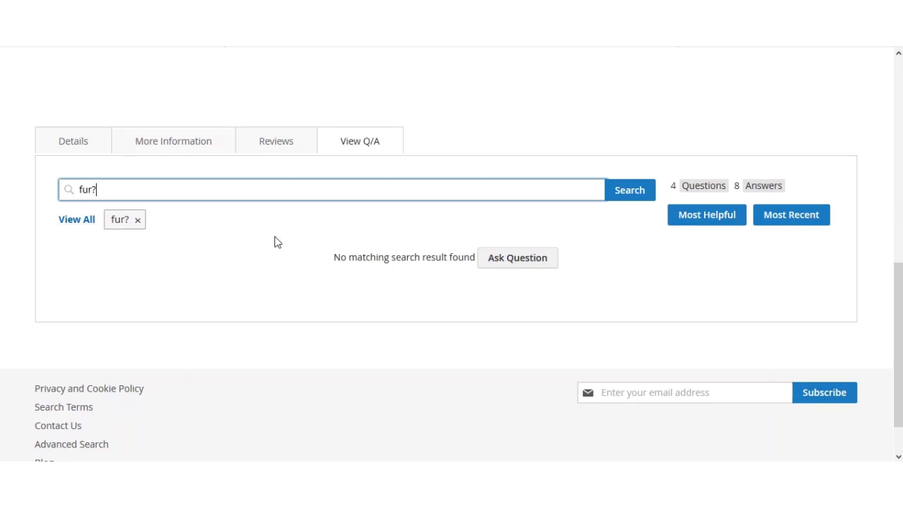
click(138, 221)
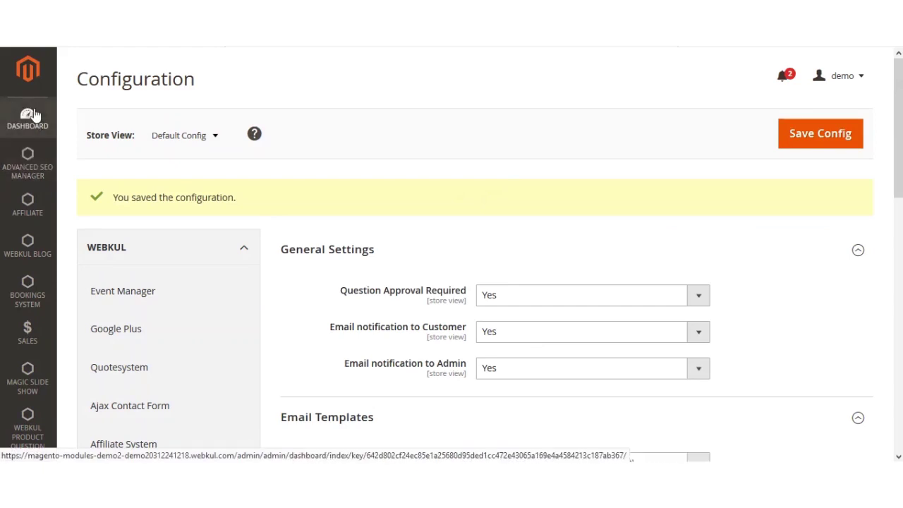
Switch to the Magento admin, open the Customer Questions list and examine the newest question's customer, product and subject
scroll(32, 352, down, 1)
scroll(32, 345, down, 3)
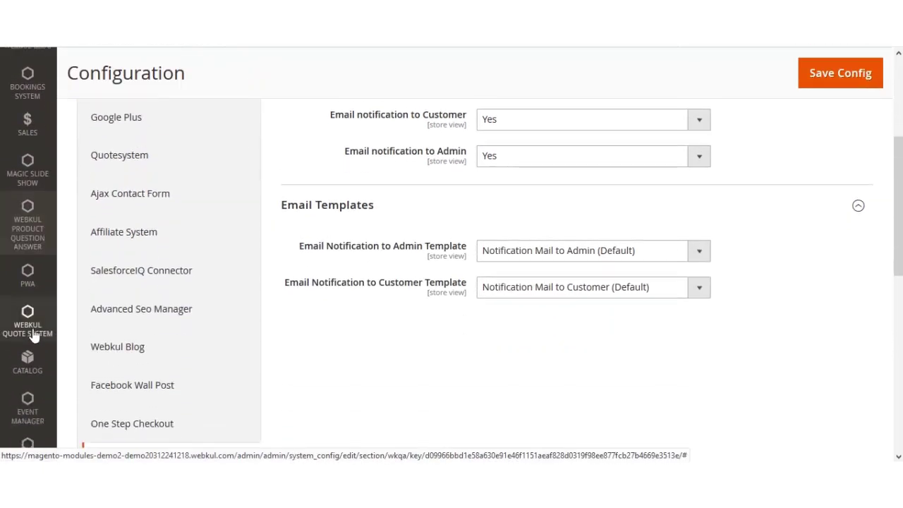
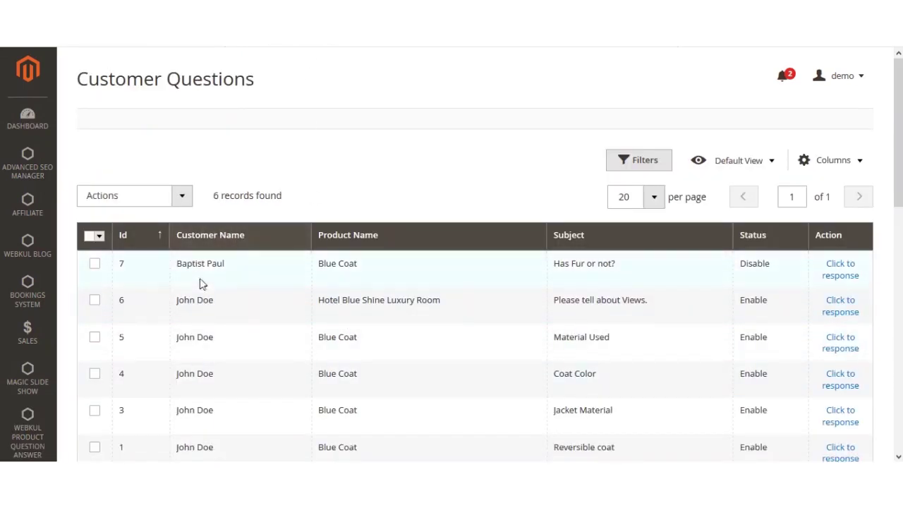
drag(248, 270, 182, 265)
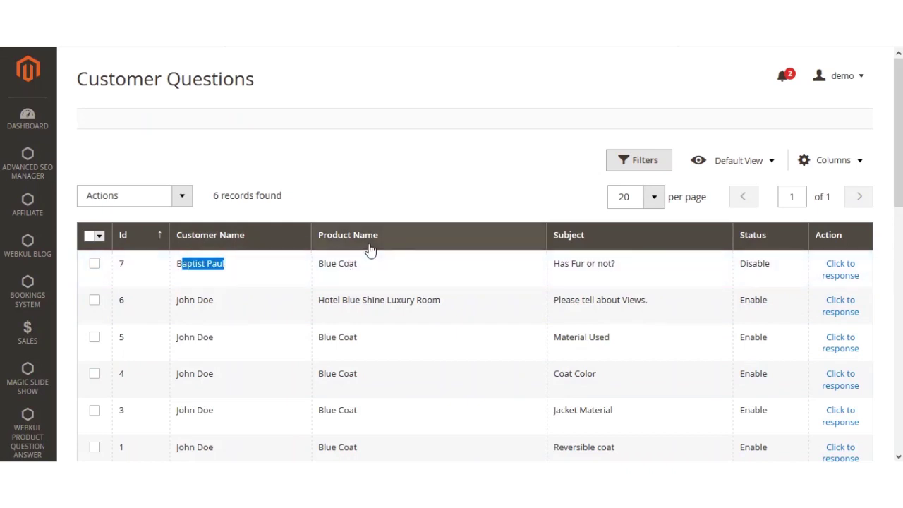
drag(365, 262, 313, 264)
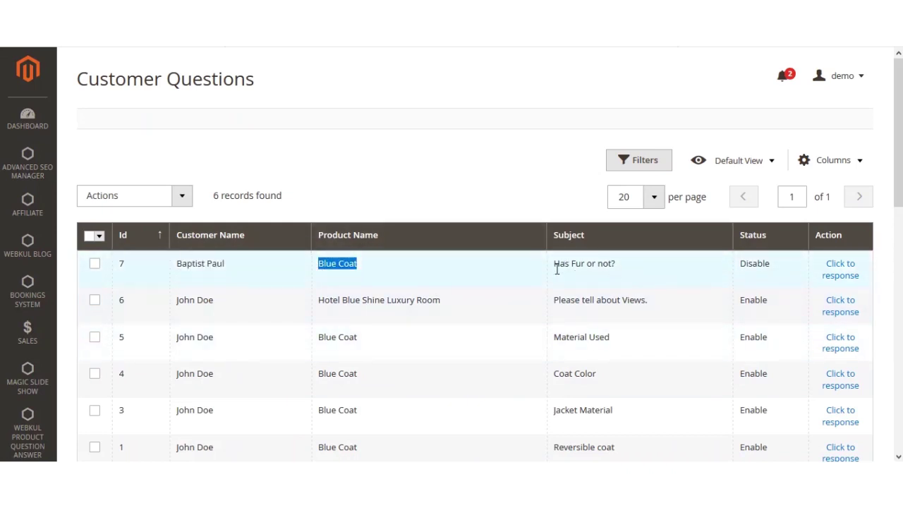
drag(555, 264, 629, 285)
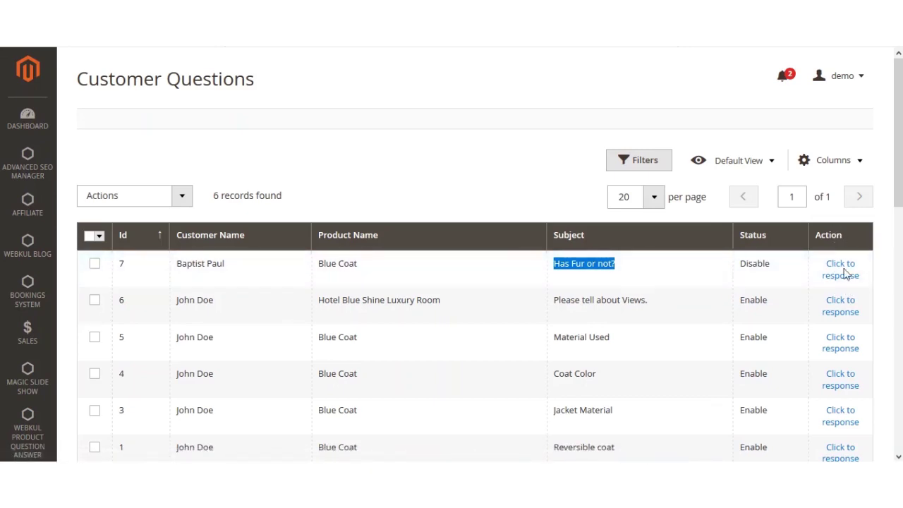
click(376, 204)
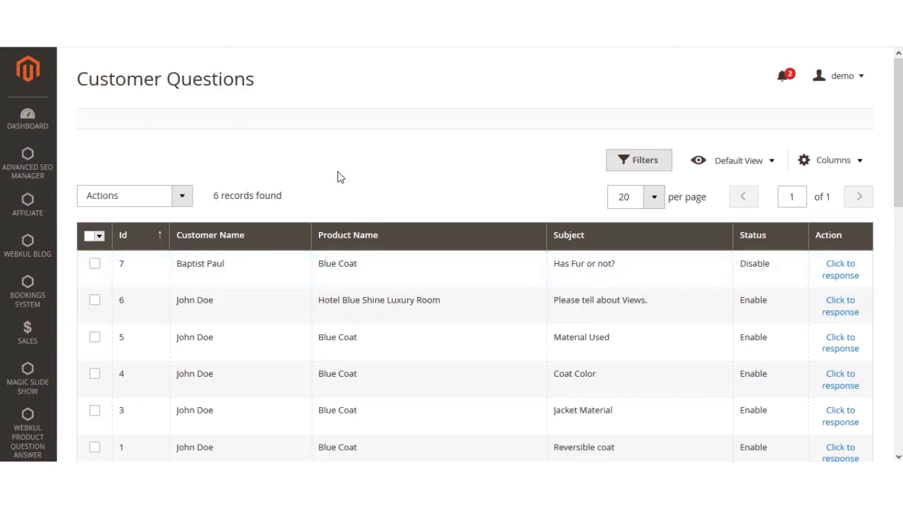
Check which bulk actions are offered for customer questions without applying any
click(182, 201)
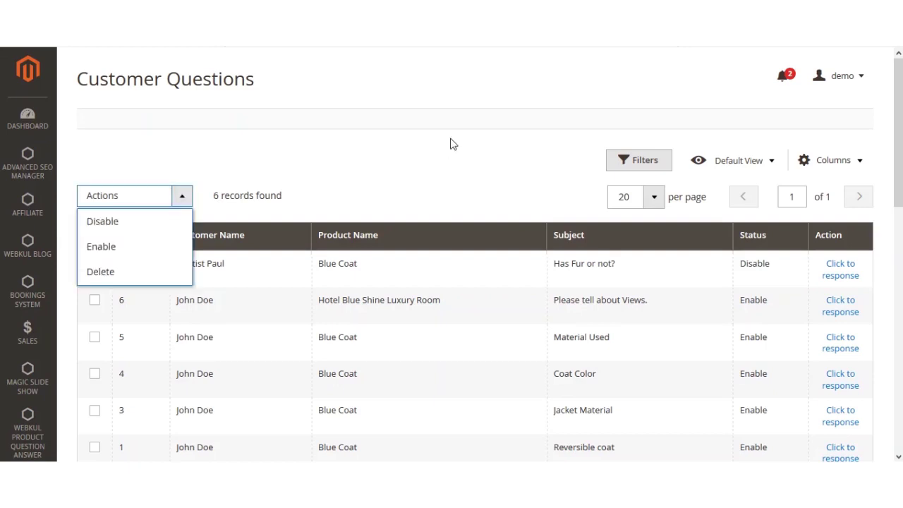
click(432, 194)
click(182, 200)
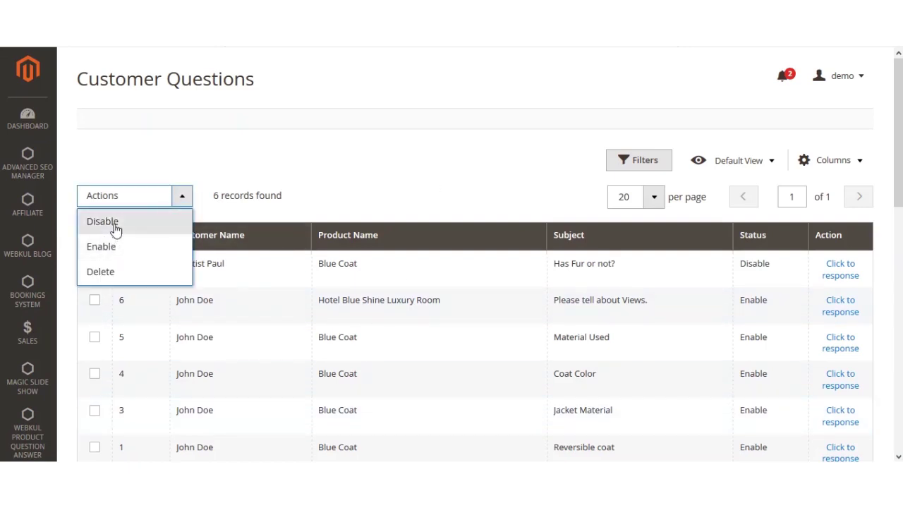
click(373, 182)
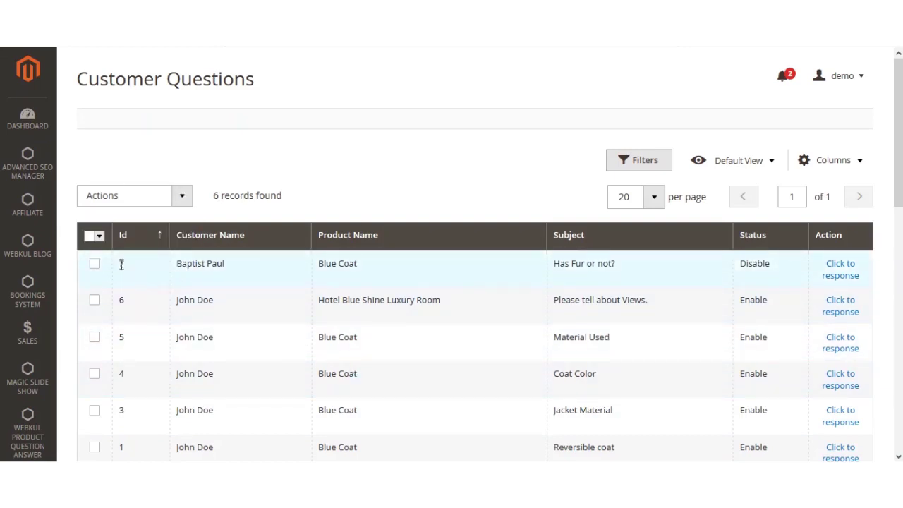
Enable the Blue Coat question "Has Fur or not?" in the Customer Questions list
click(94, 266)
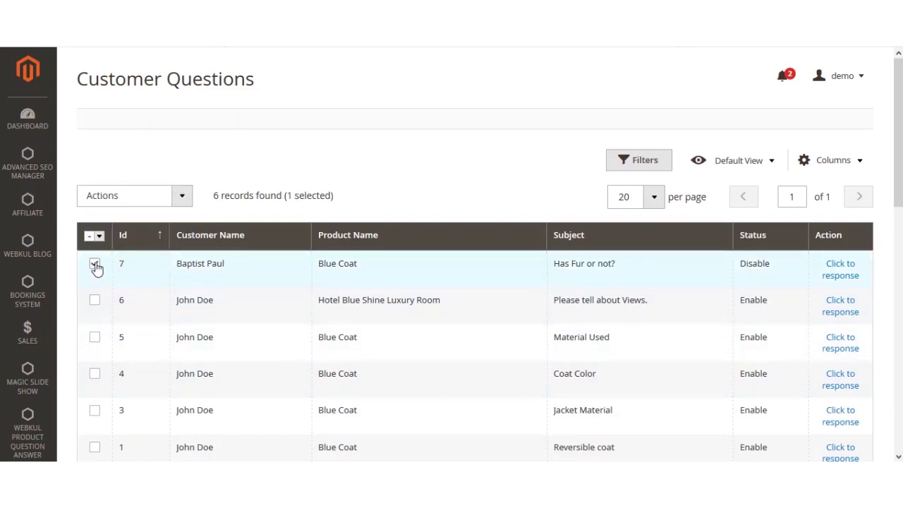
click(182, 197)
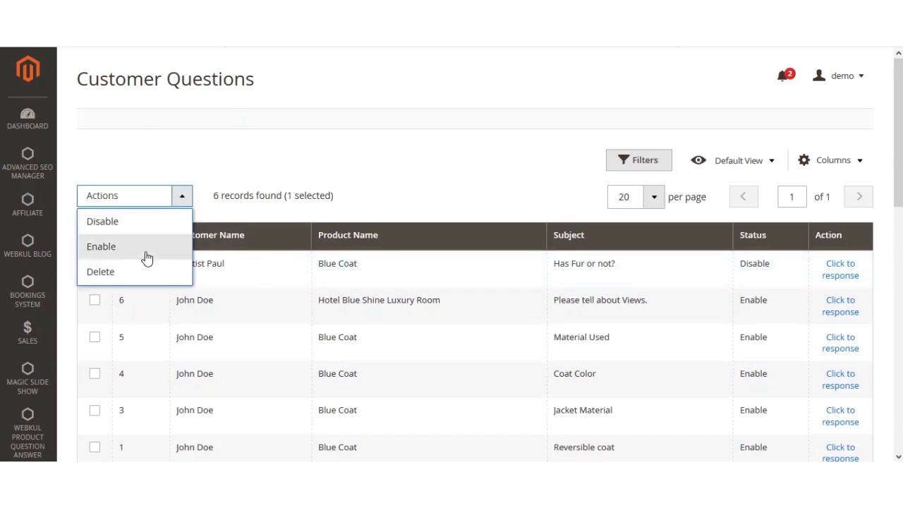
click(146, 253)
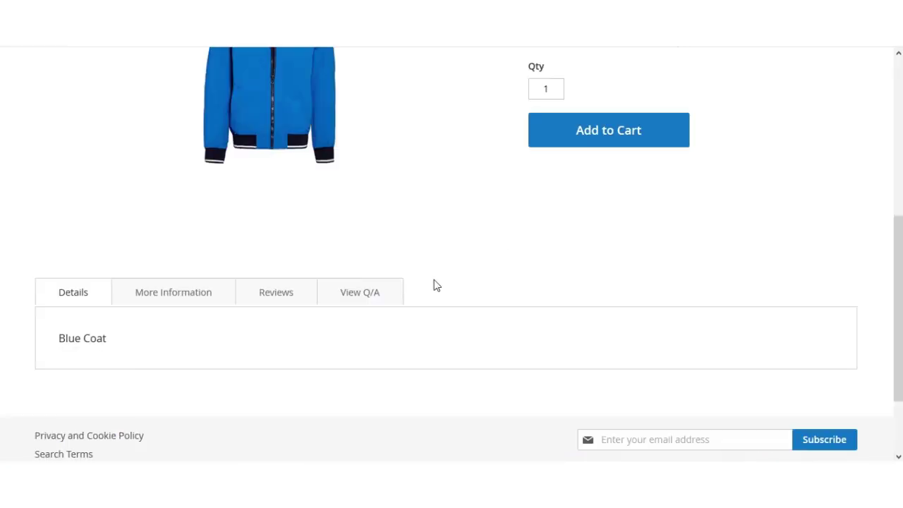
Open the Blue Coat's Q/A section on the storefront and search it for "fur"
click(359, 295)
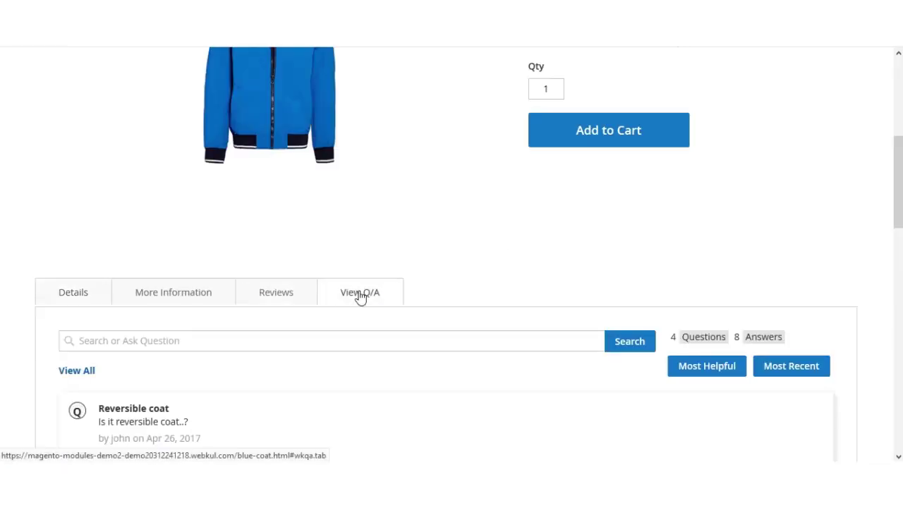
scroll(303, 283, down, 1)
click(243, 269)
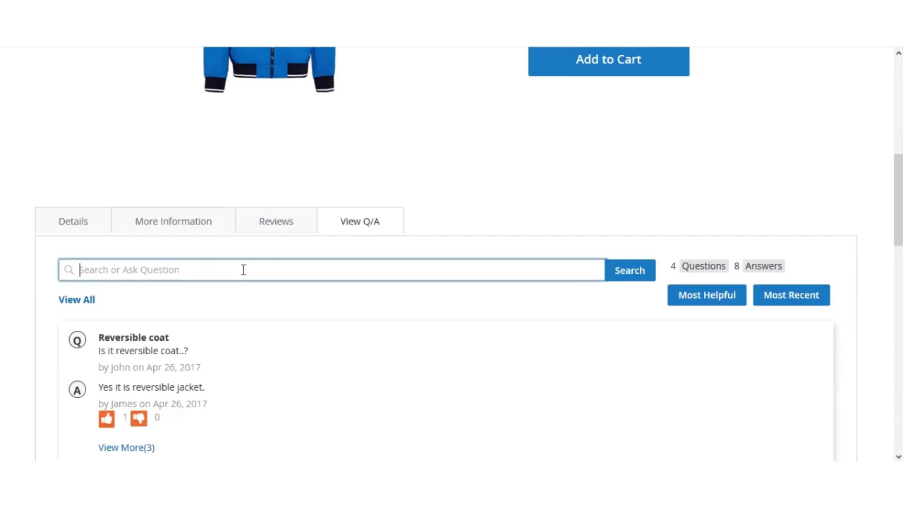
text(fur)
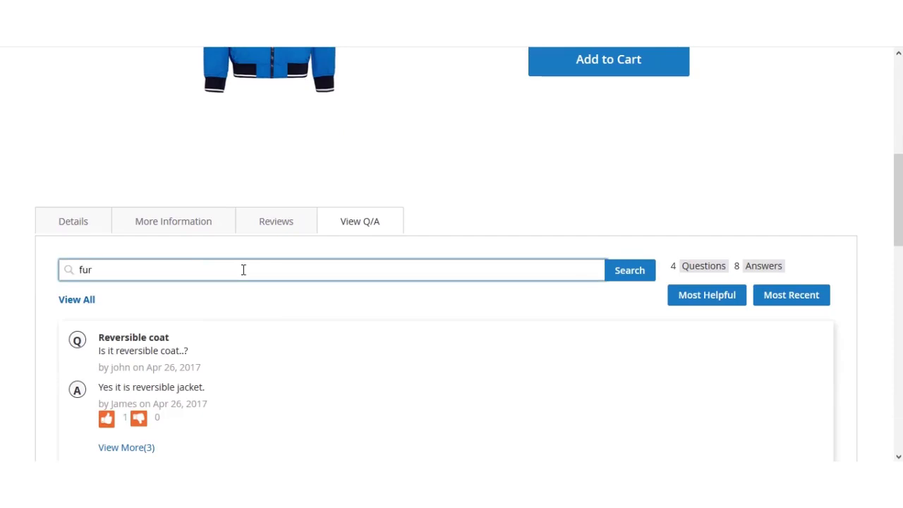
key(Return)
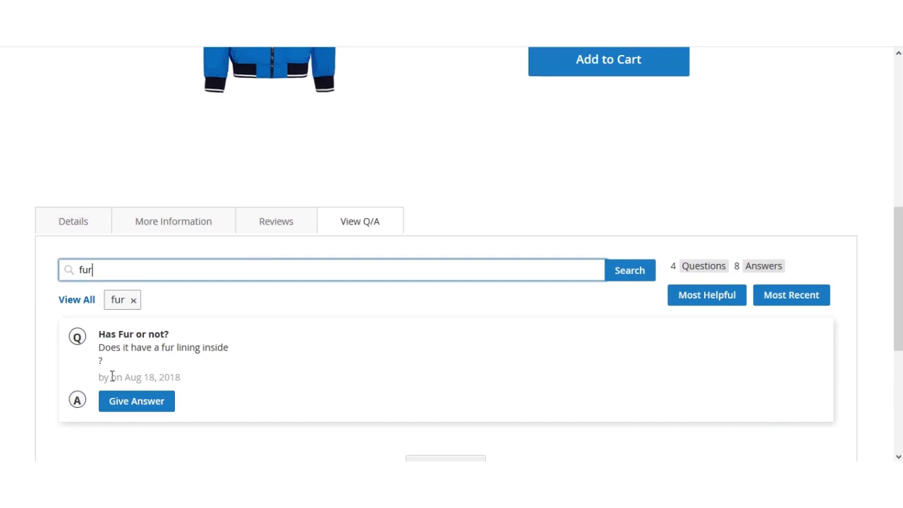
scroll(125, 417, down, 2)
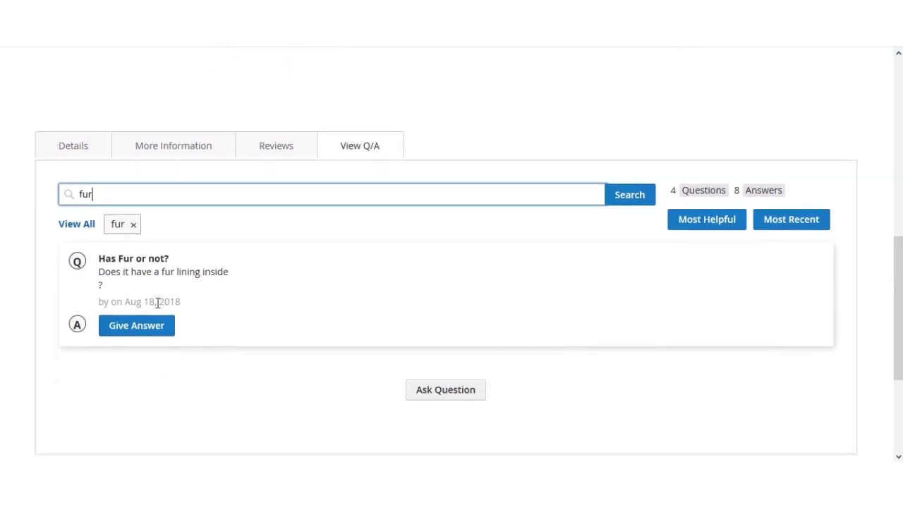
click(265, 314)
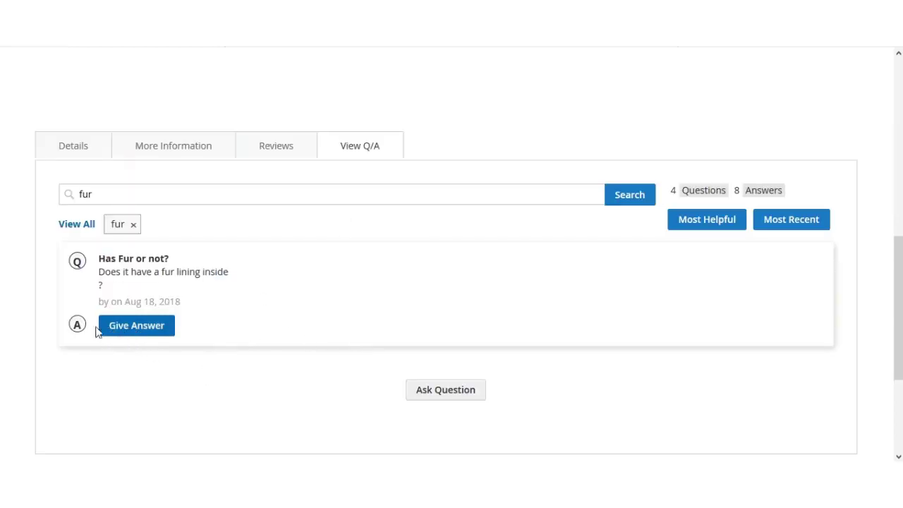
Submit the answer "Yes has fur lining and is comfortable." with a display name to the question "Has Fur or not?"
click(155, 328)
click(288, 204)
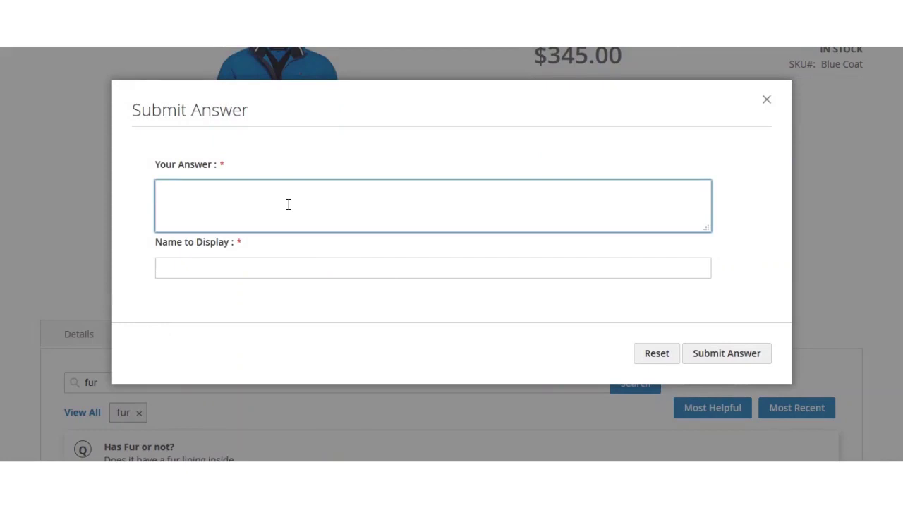
text(Yes has fur lining and is comfi)
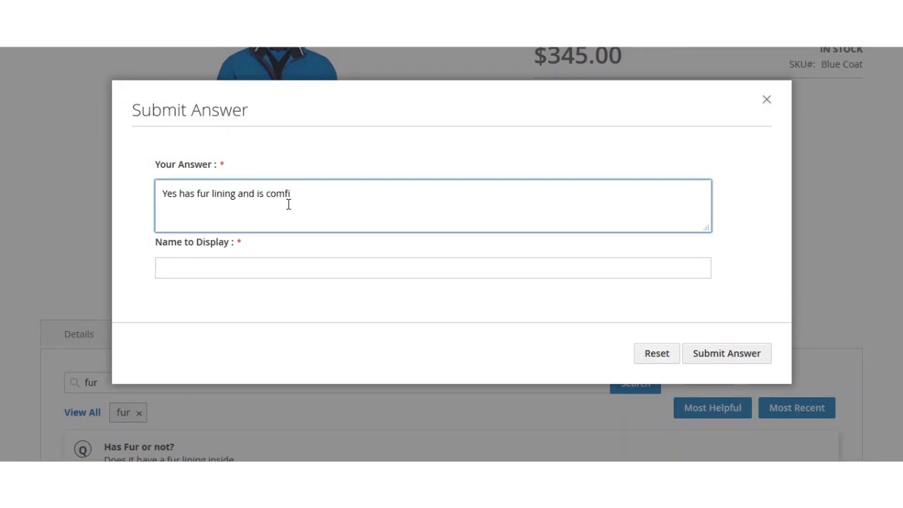
text(e.)
click(291, 193)
key(Delete)
text(o)
click(254, 266)
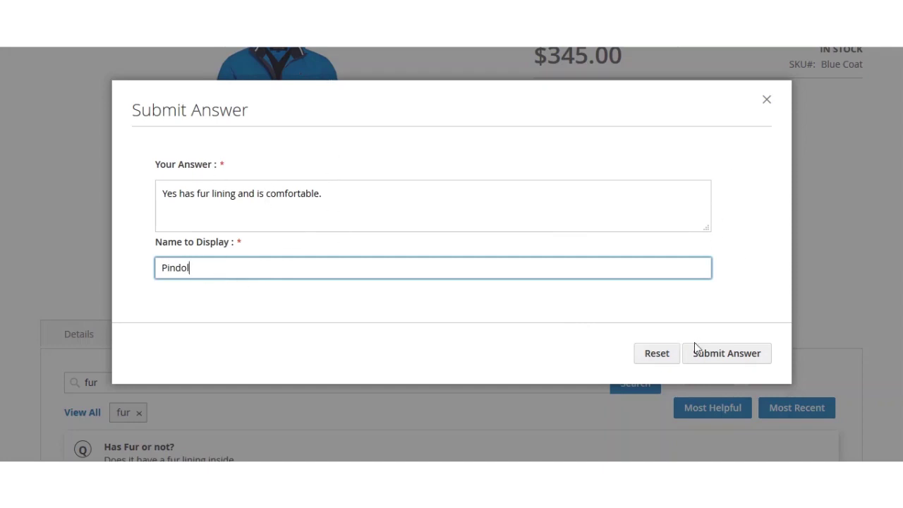
click(721, 356)
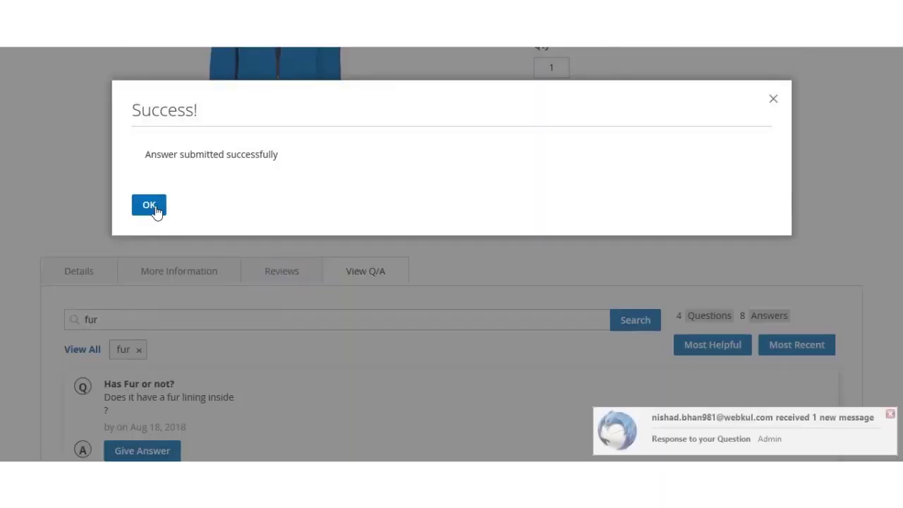
click(156, 209)
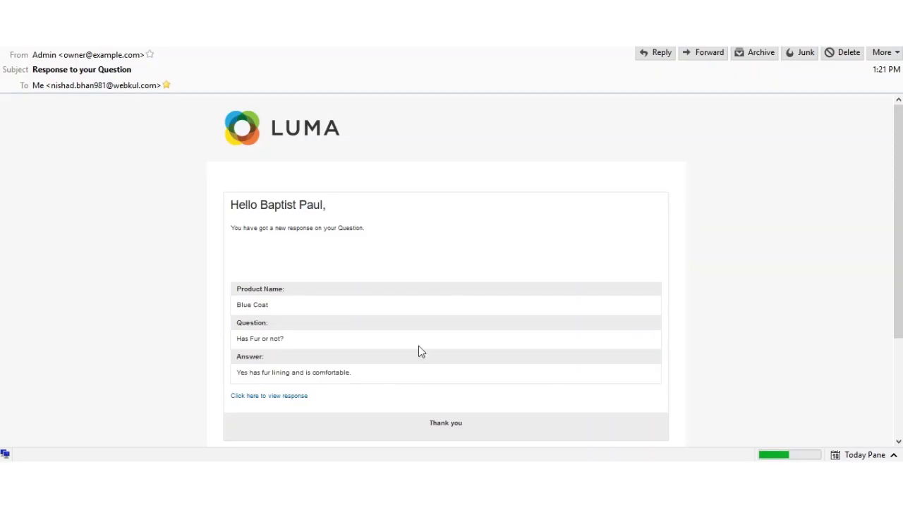
Switch to the mail client and read the "Response to your Question" e-mail, checking its product name, question and answer
scroll(296, 276, down, 1)
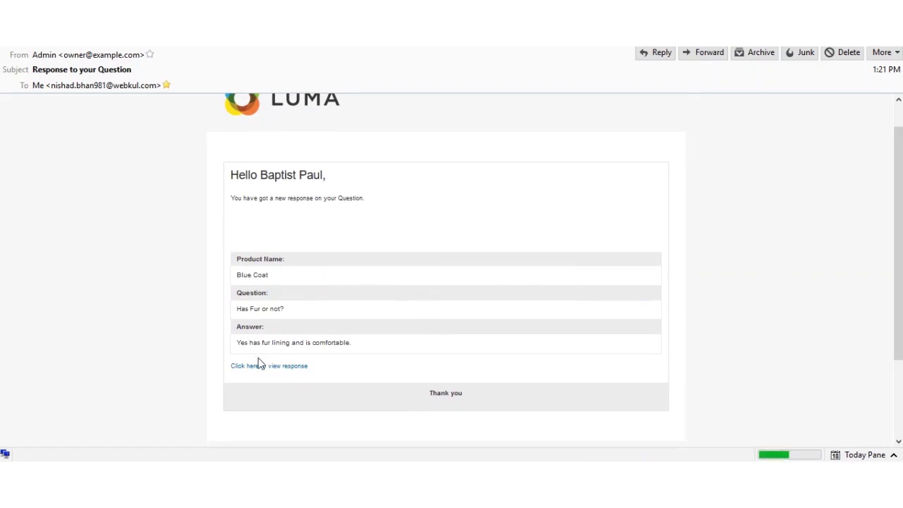
drag(242, 275, 291, 320)
drag(238, 344, 337, 344)
click(421, 319)
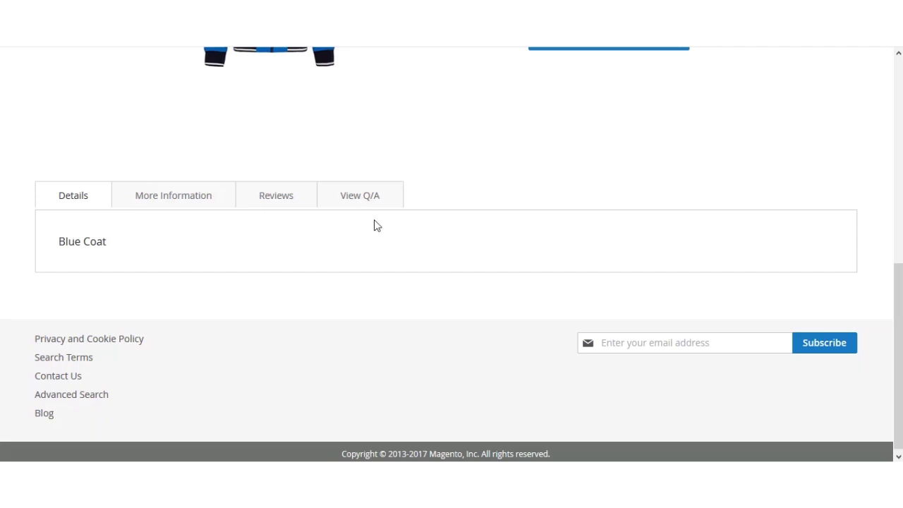
Return to the Blue Coat product page in the browser and search its Q/A section for "fur" again
click(368, 205)
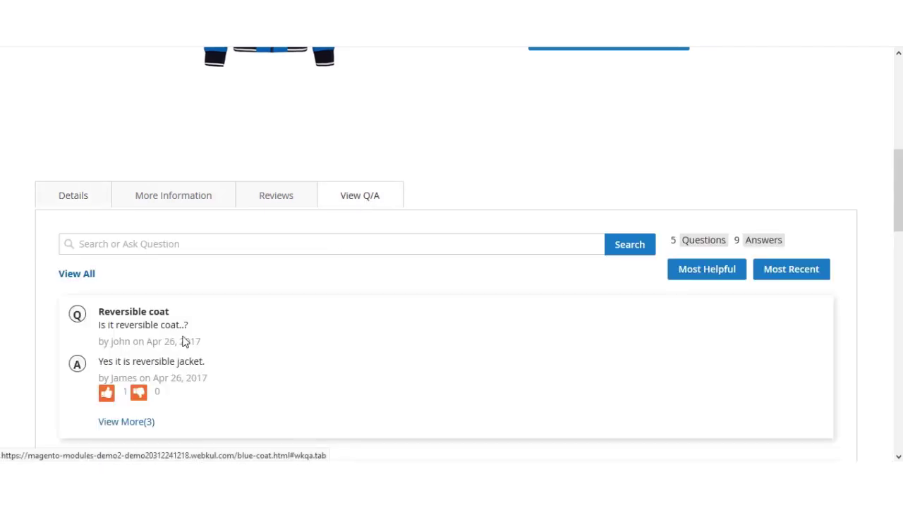
click(236, 250)
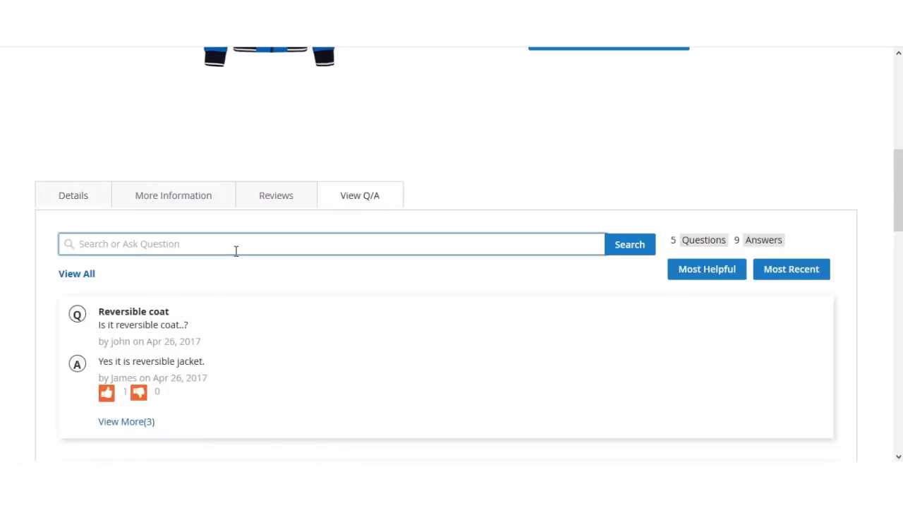
text(fur)
key(Return)
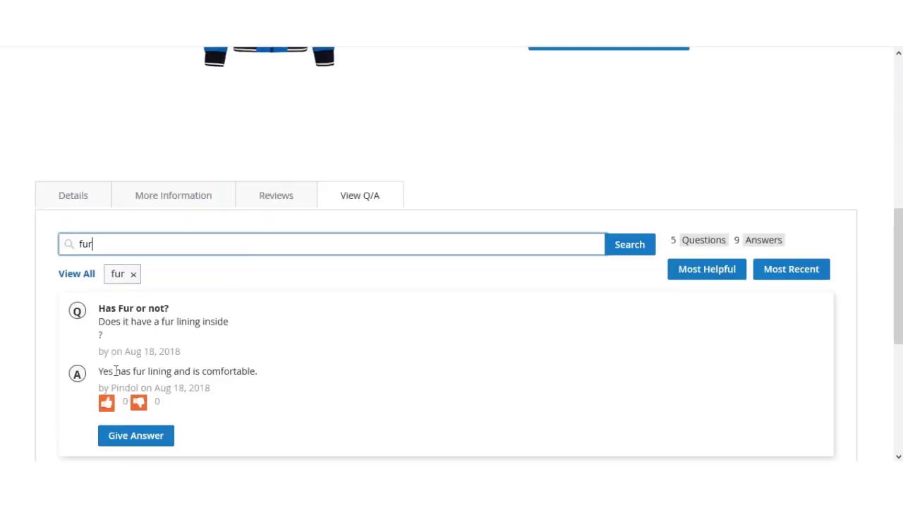
Check the text and author of the answer to "Has Fur or not?" and give that answer a like
drag(100, 373, 272, 379)
click(268, 379)
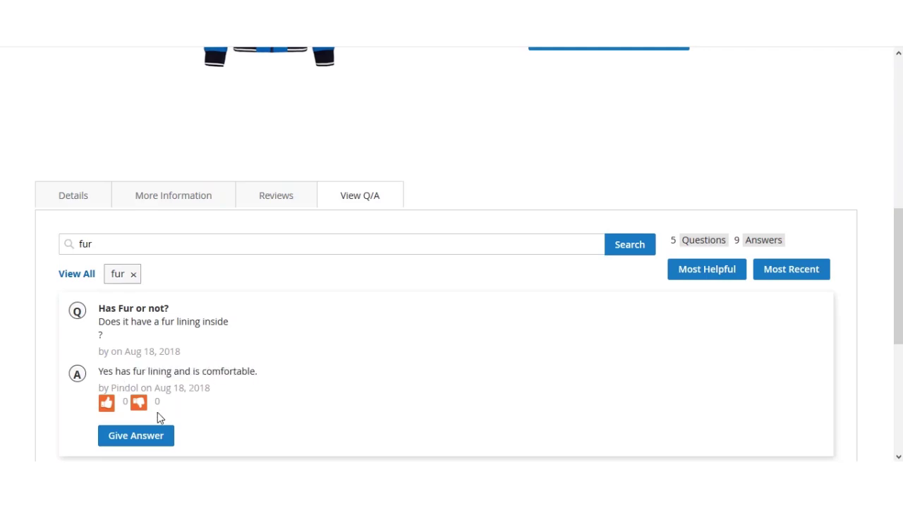
drag(110, 387, 147, 387)
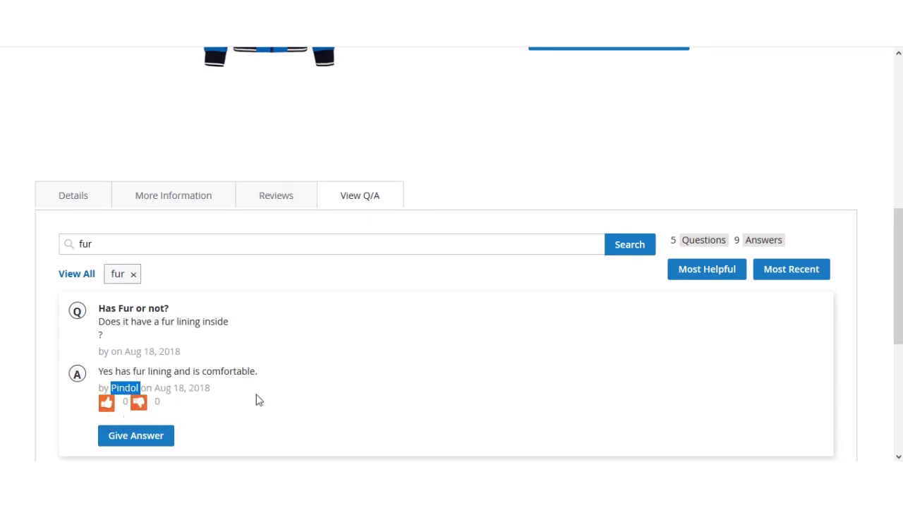
click(356, 396)
click(107, 405)
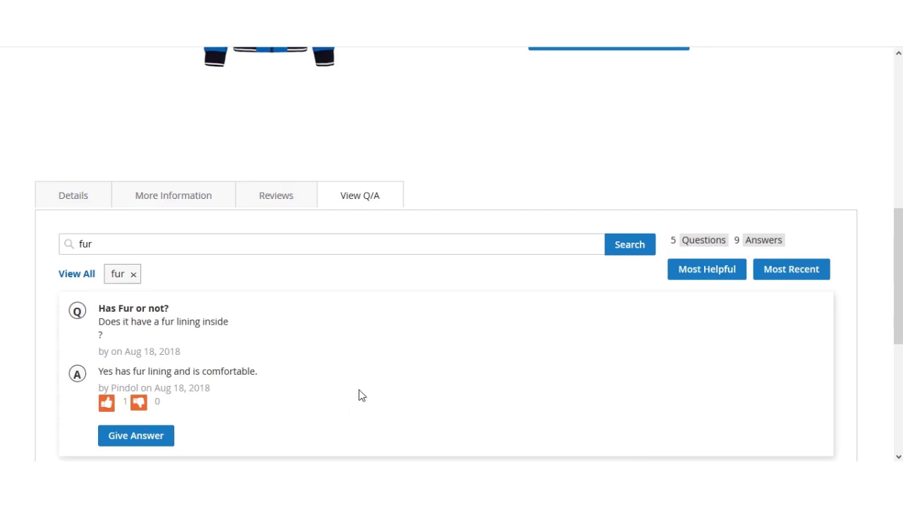
Examine the question and answer totals shown for the Blue Coat's Q/A section
scroll(338, 384, down, 3)
scroll(339, 387, up, 4)
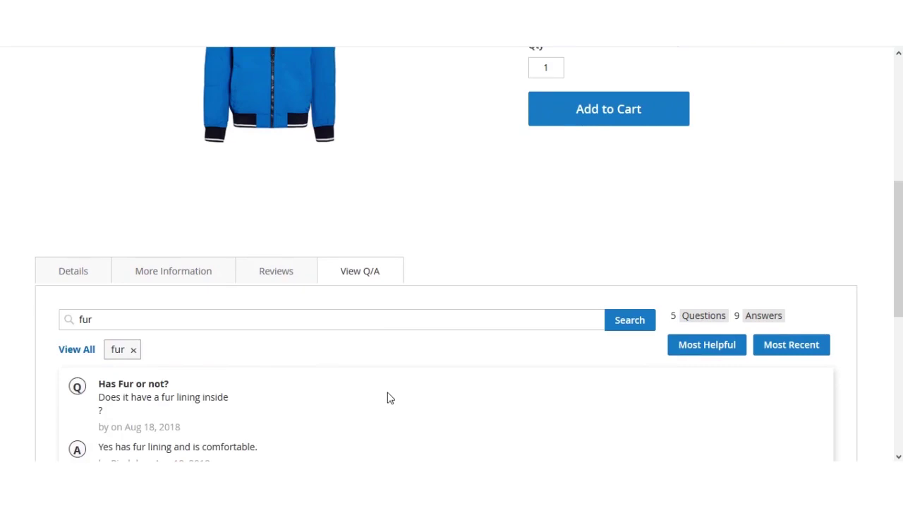
scroll(360, 378, down, 2)
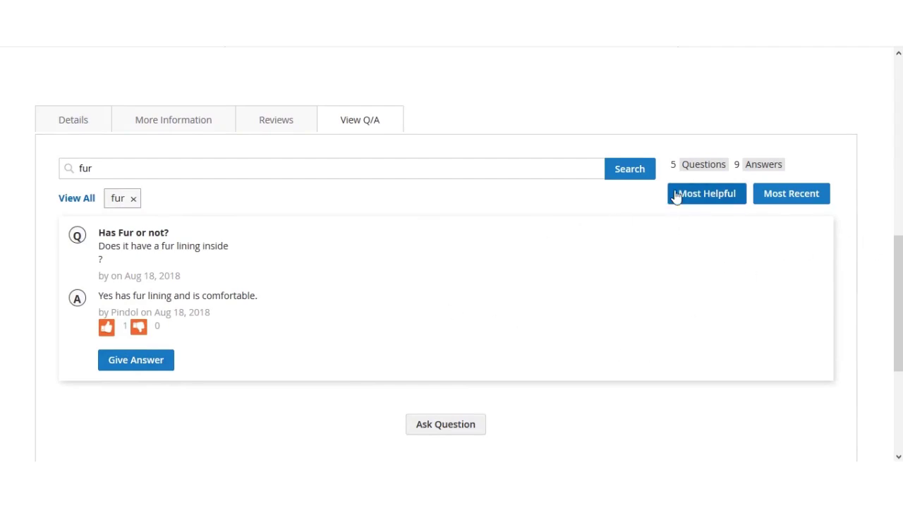
drag(670, 167, 729, 174)
click(679, 166)
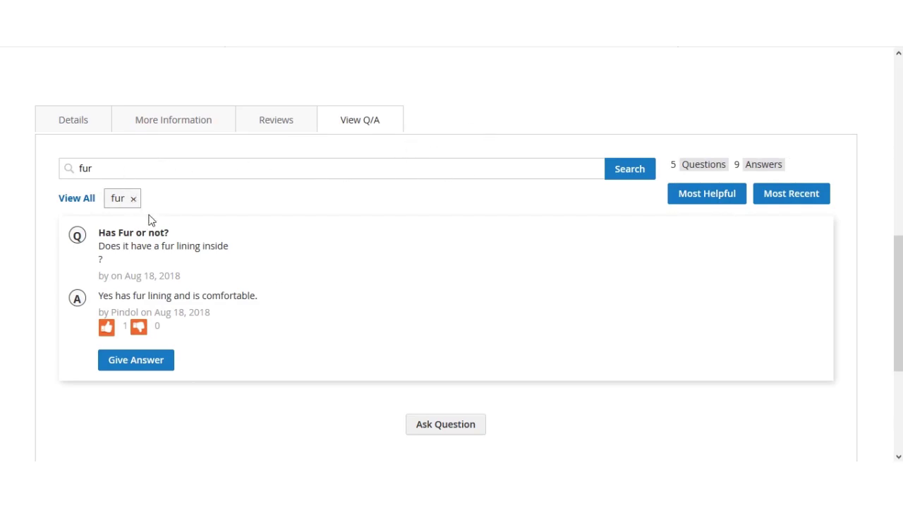
Remove the "fur" search filter and look through the full list of the Blue Coat's questions
click(133, 199)
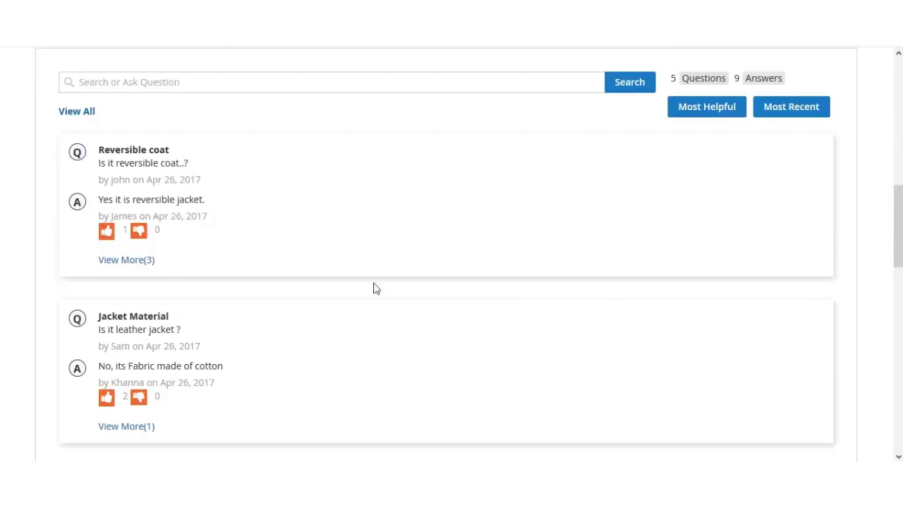
scroll(308, 240, up, 3)
scroll(451, 254, down, 15)
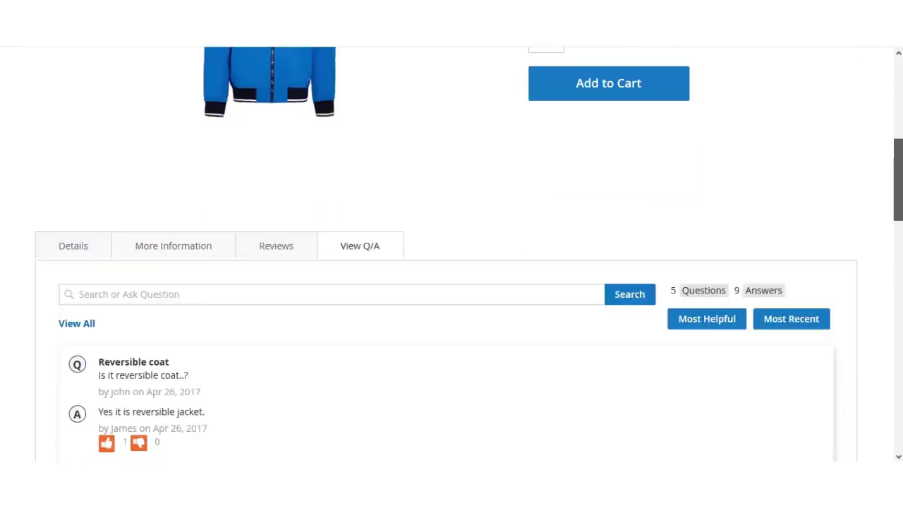
scroll(452, 254, up, 12)
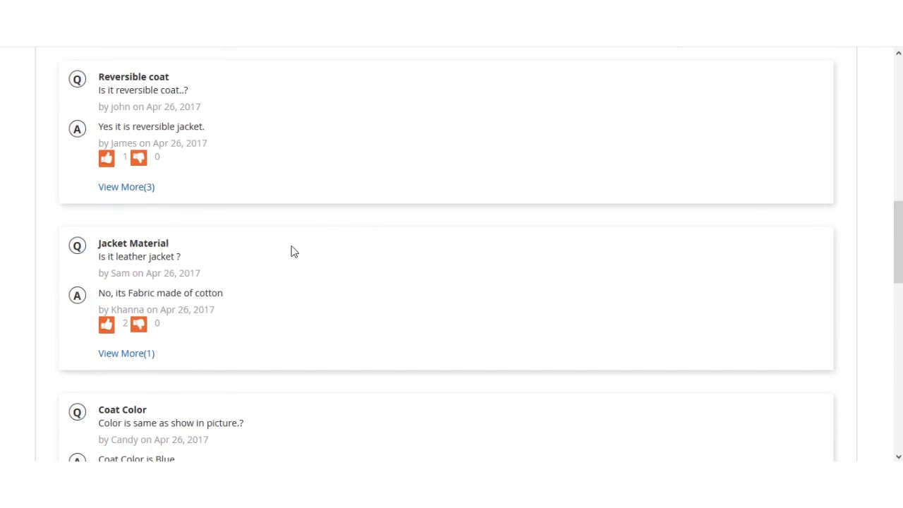
Expand the answers to the Jacket Material question, check their authors and dislike the answer "No, its not a leather jacket"
triple_click(113, 257)
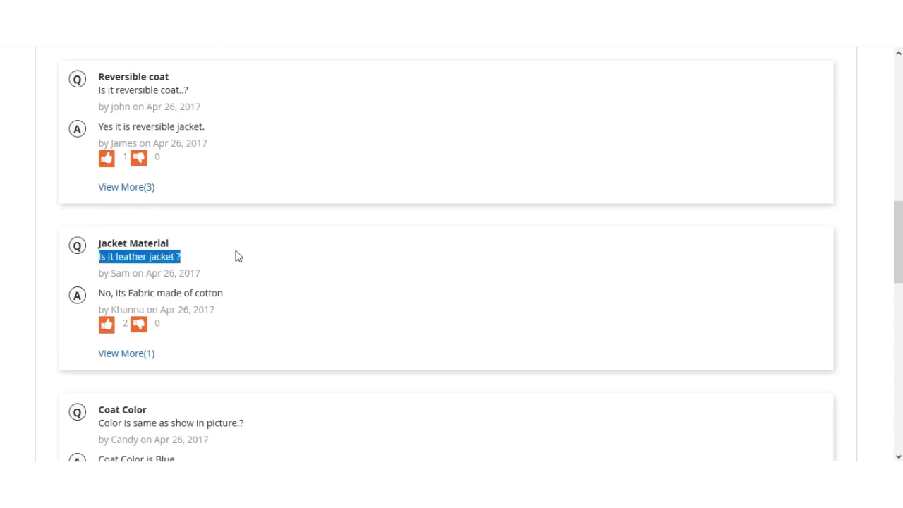
click(142, 355)
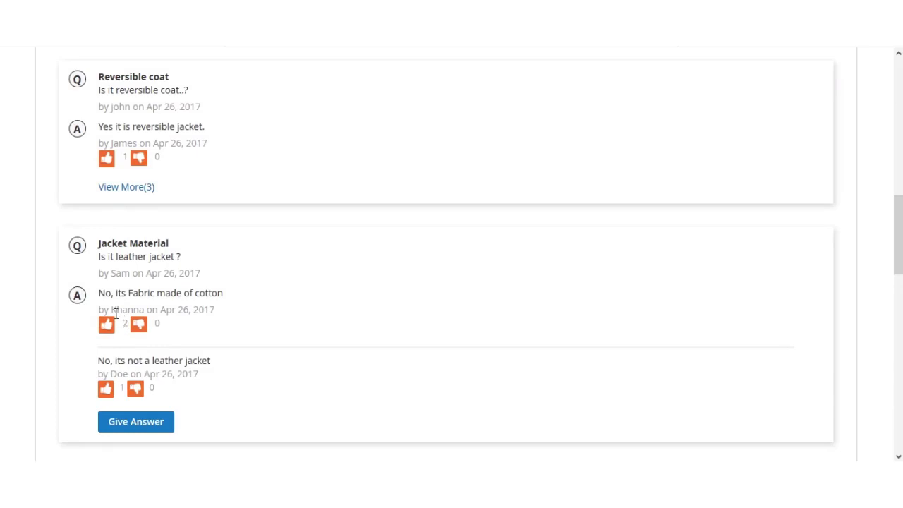
drag(110, 313, 151, 315)
drag(111, 375, 144, 375)
click(311, 379)
click(136, 389)
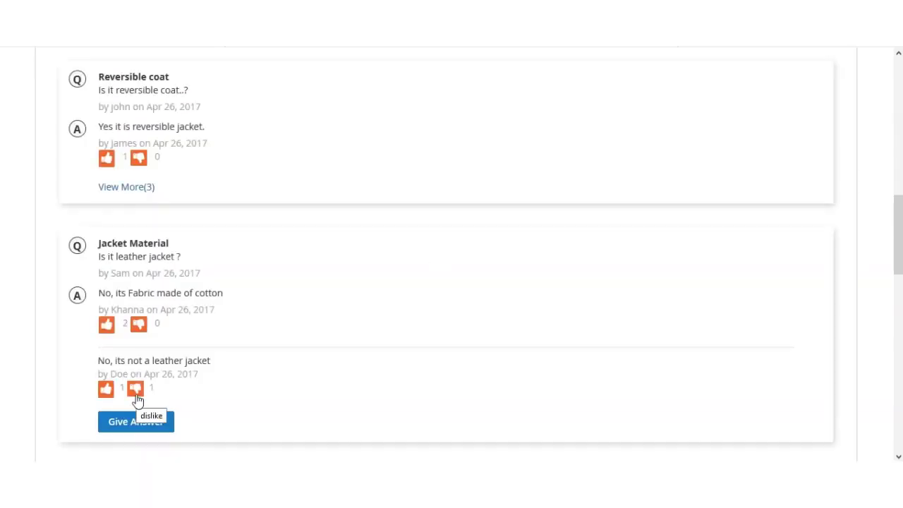
View the Submit Answer form for the Jacket Material question and close it without submitting anything
scroll(205, 399, down, 2)
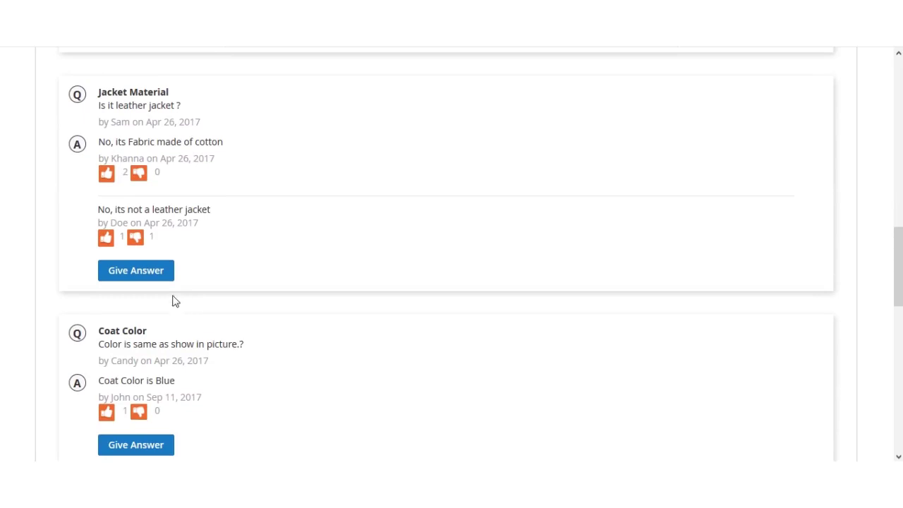
click(136, 270)
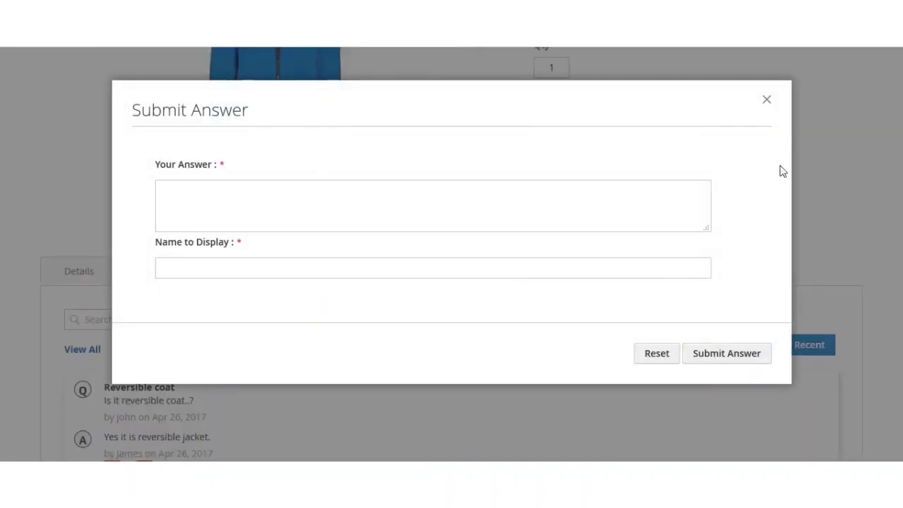
click(767, 101)
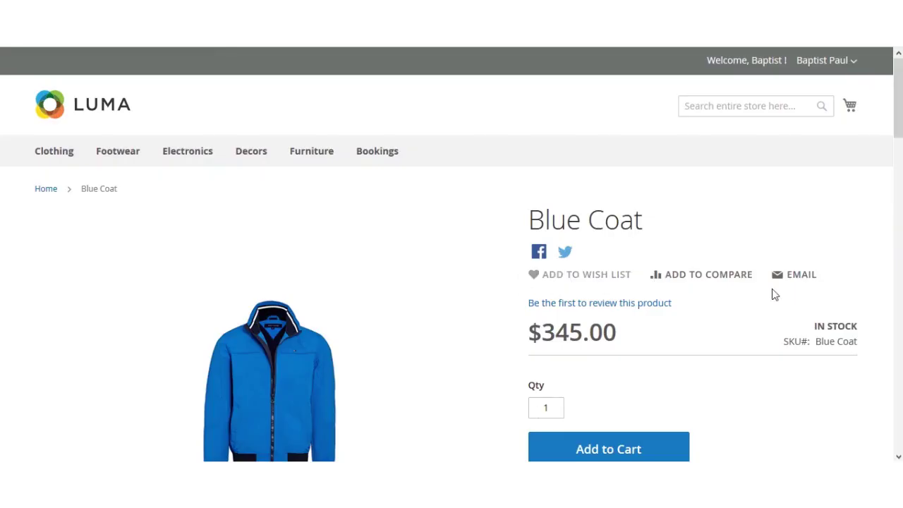
Sort the Blue Coat's Q/A list by Most Recent and examine the newest question and its answer's author
drag(897, 105, 898, 218)
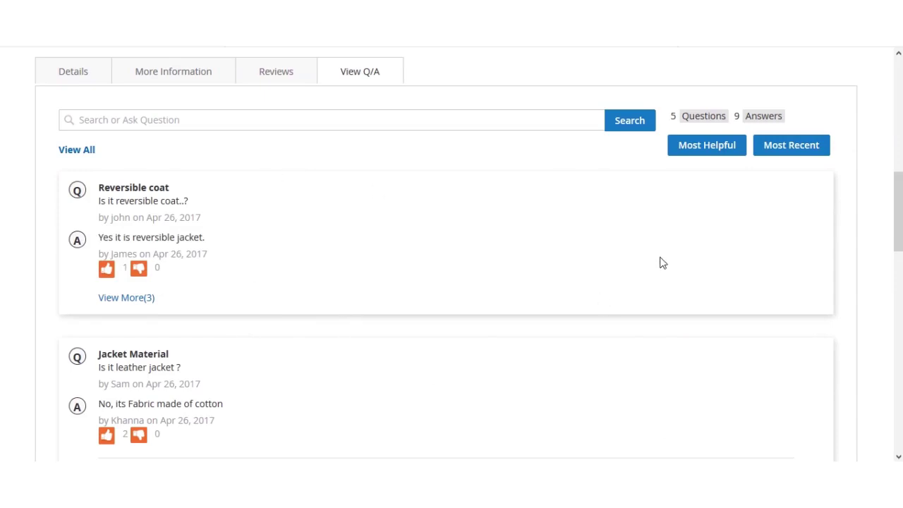
click(803, 152)
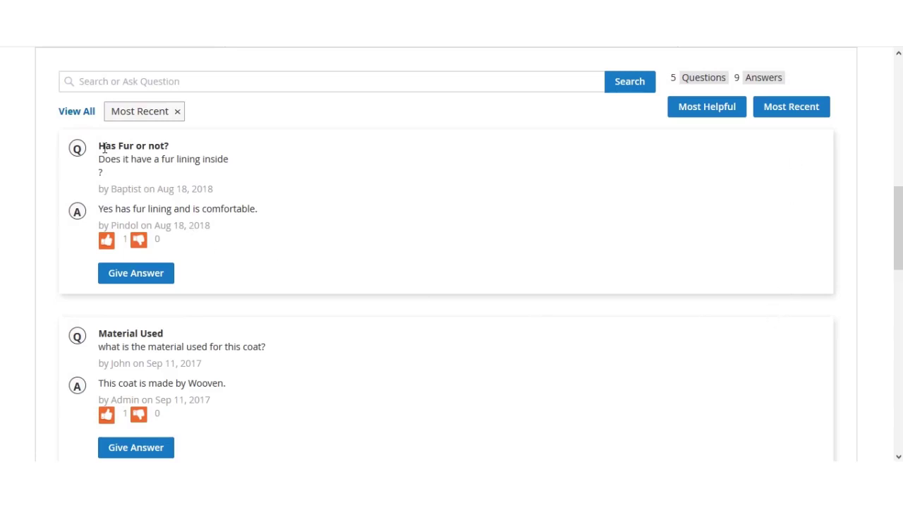
drag(101, 146, 165, 146)
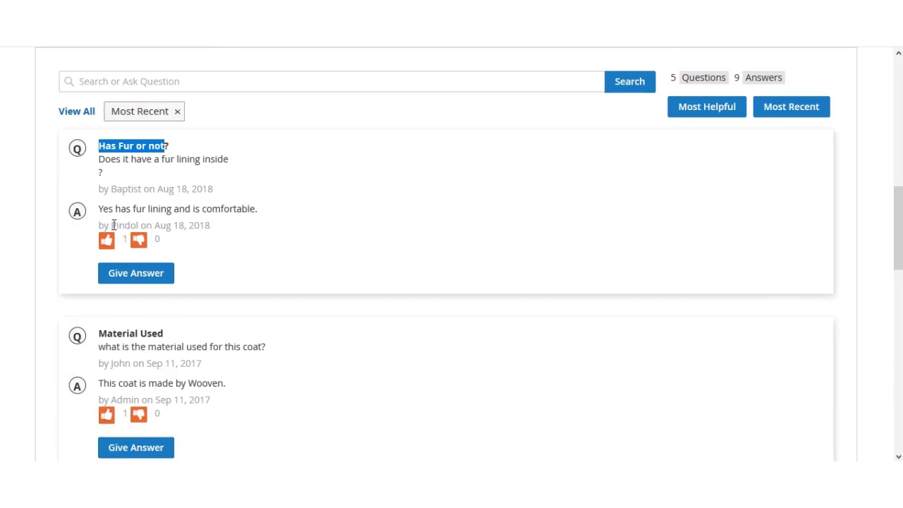
drag(116, 225, 137, 225)
click(316, 249)
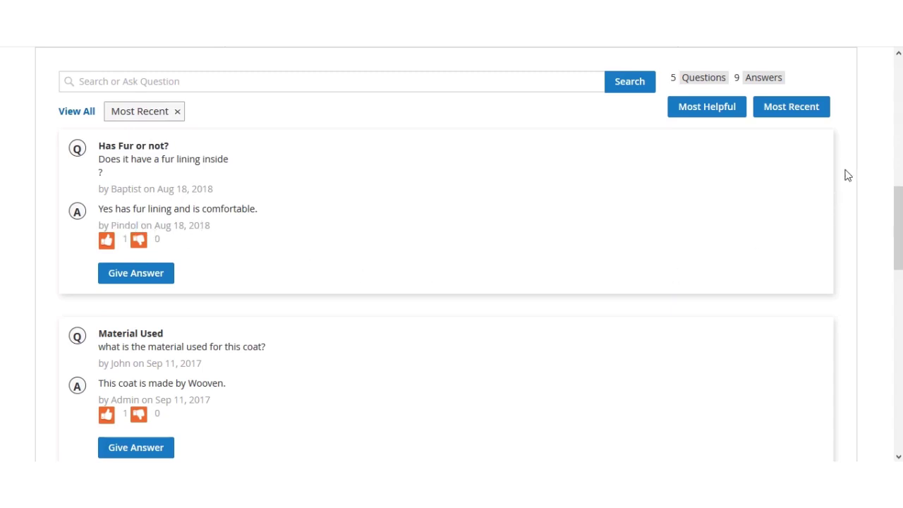
Sort the Blue Coat's Q/A list by Most Helpful and examine the Reversible coat question heading the list
click(721, 111)
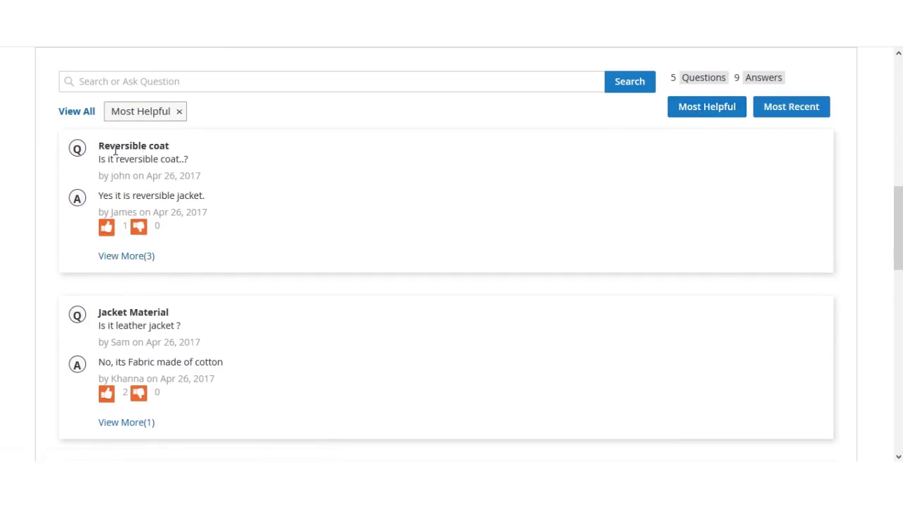
drag(110, 146, 172, 149)
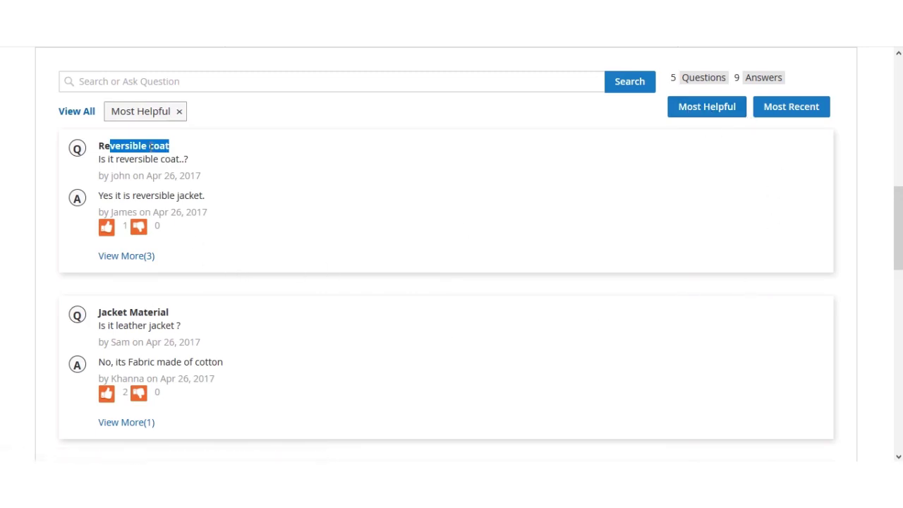
click(244, 152)
drag(90, 154, 131, 148)
click(229, 192)
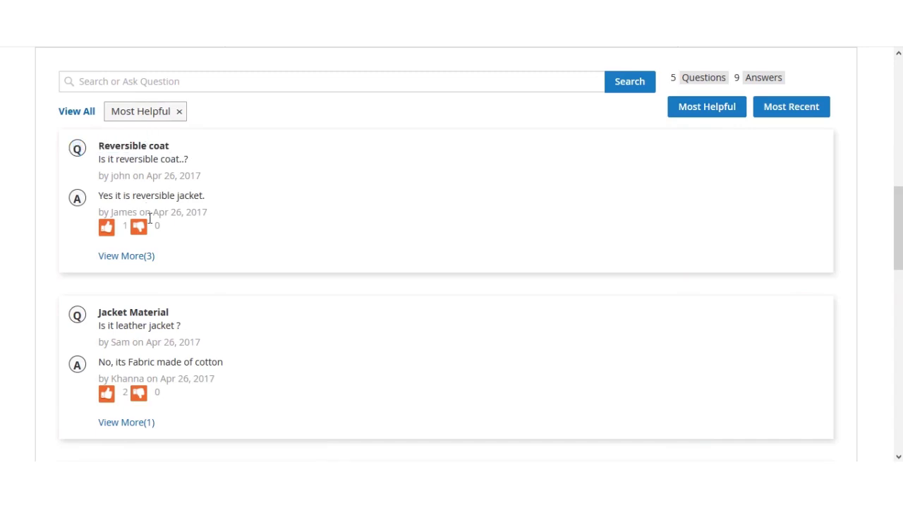
Expand all answers to the Reversible coat question and look through the remaining questions in the list
click(127, 256)
scroll(130, 252, down, 2)
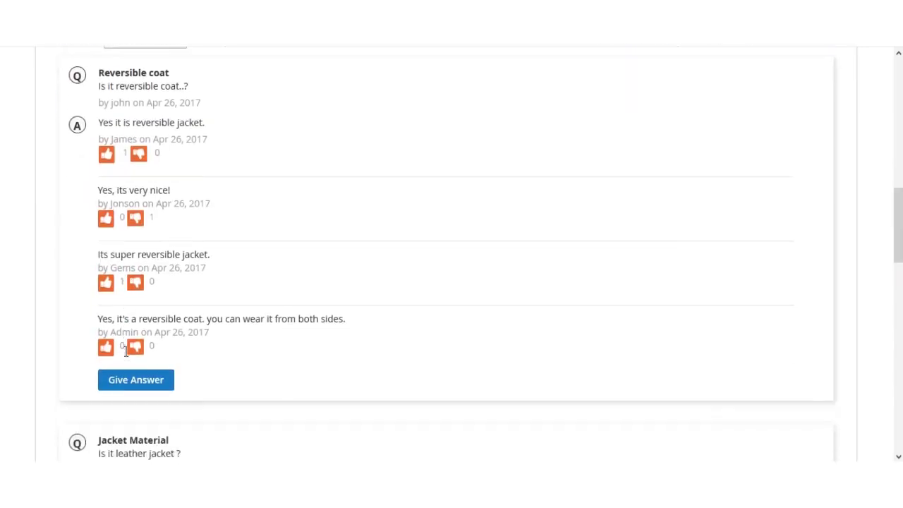
scroll(136, 212, up, 2)
scroll(150, 263, down, 10)
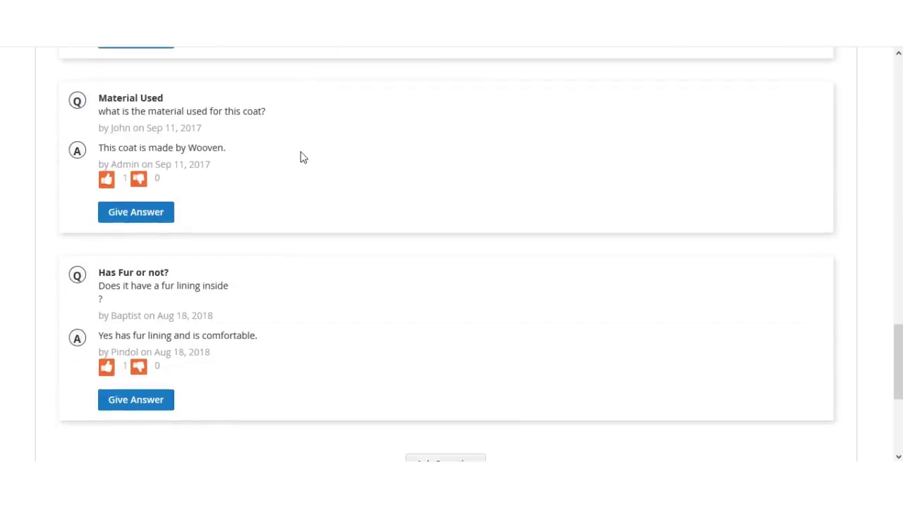
scroll(302, 158, up, 10)
scroll(870, 230, up, 3)
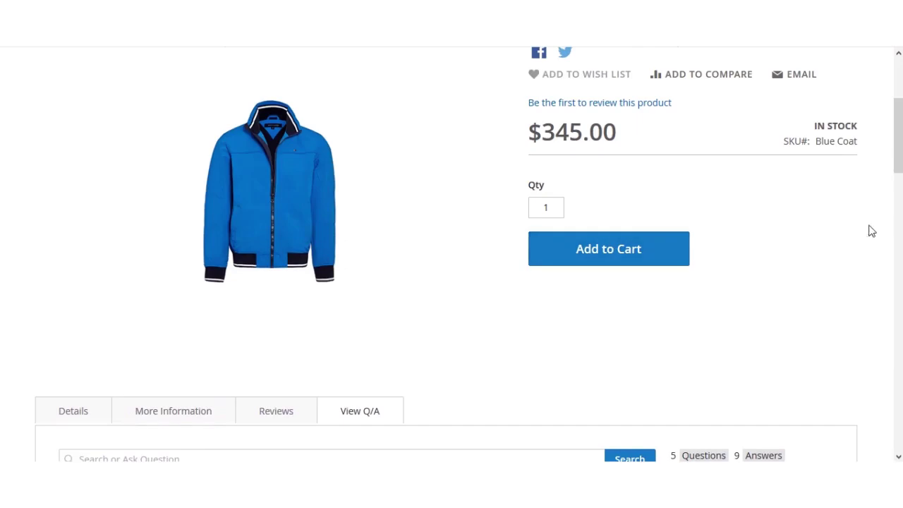
scroll(647, 187, up, 3)
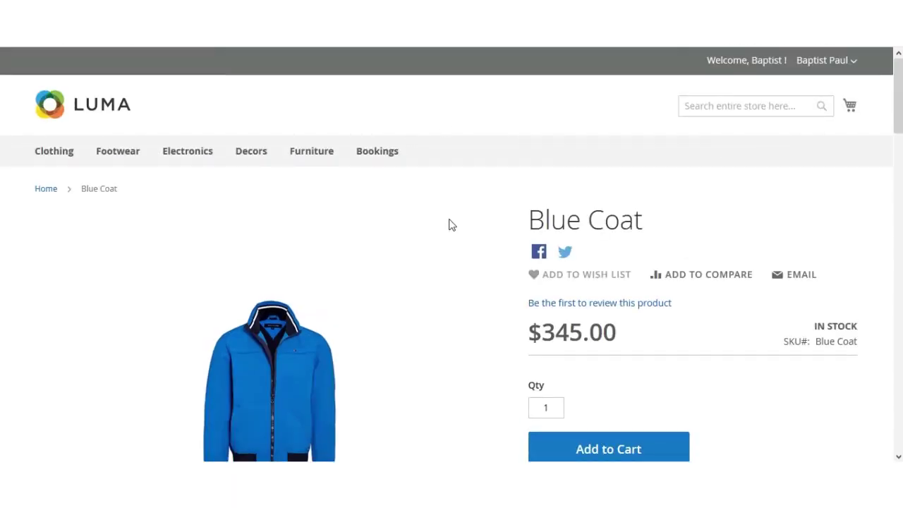
scroll(451, 232, down, 2)
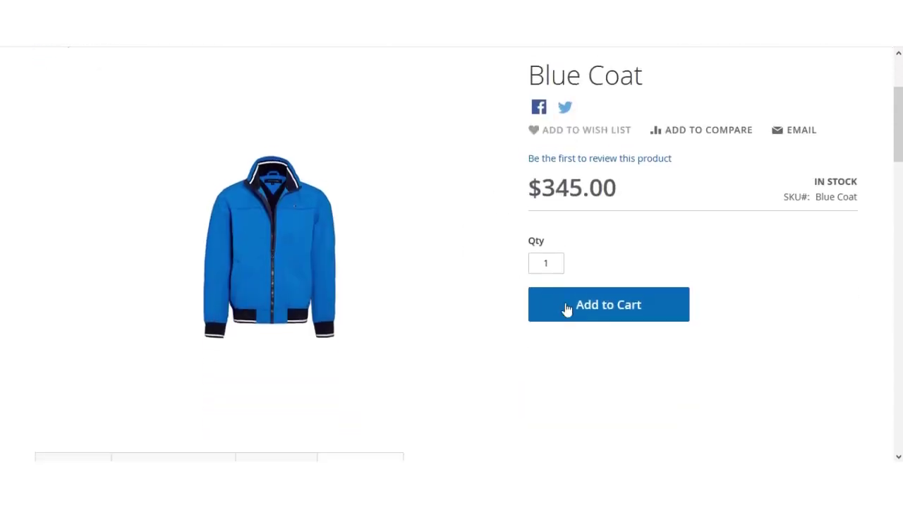
scroll(568, 308, up, 2)
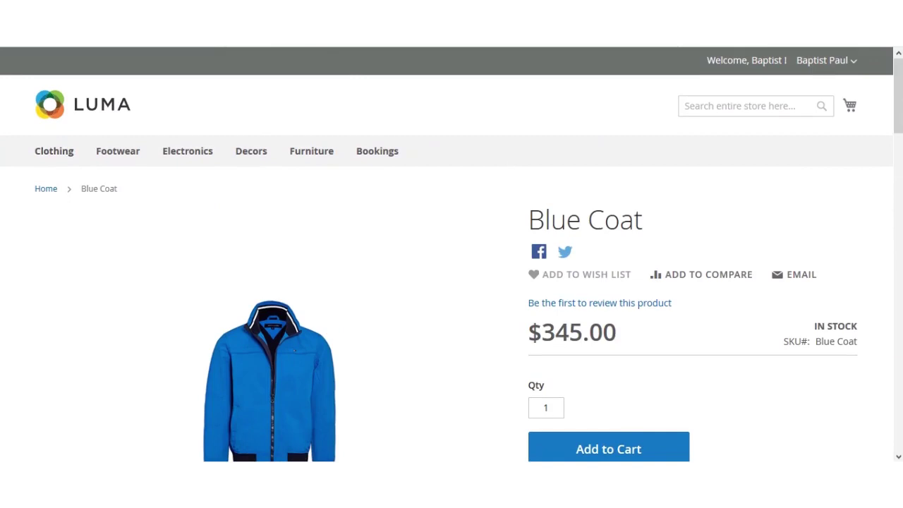